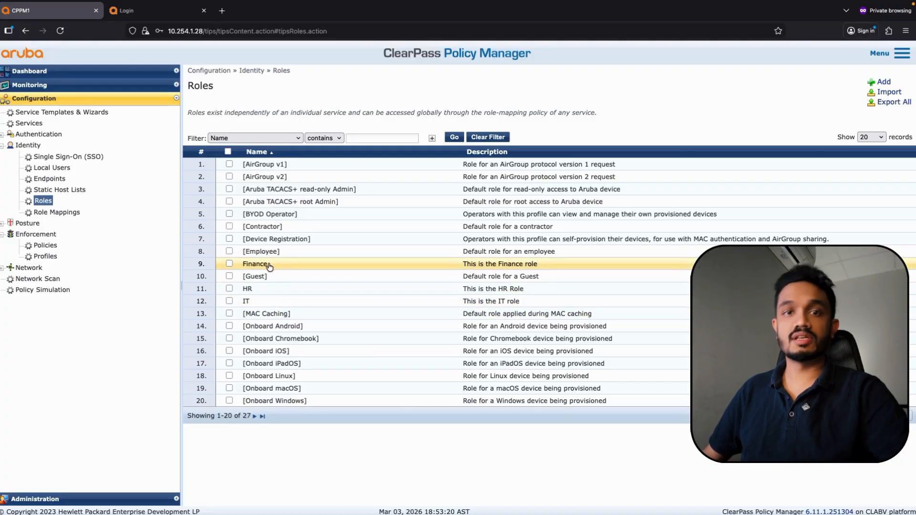
Review the Users Role Mapping Policy and Users Enforcement Policy, then show the Services list
click(57, 213)
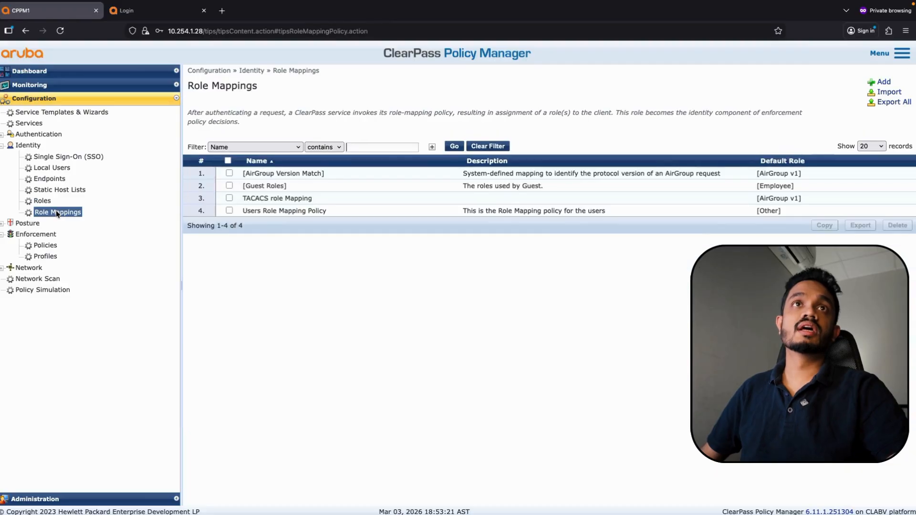
click(300, 213)
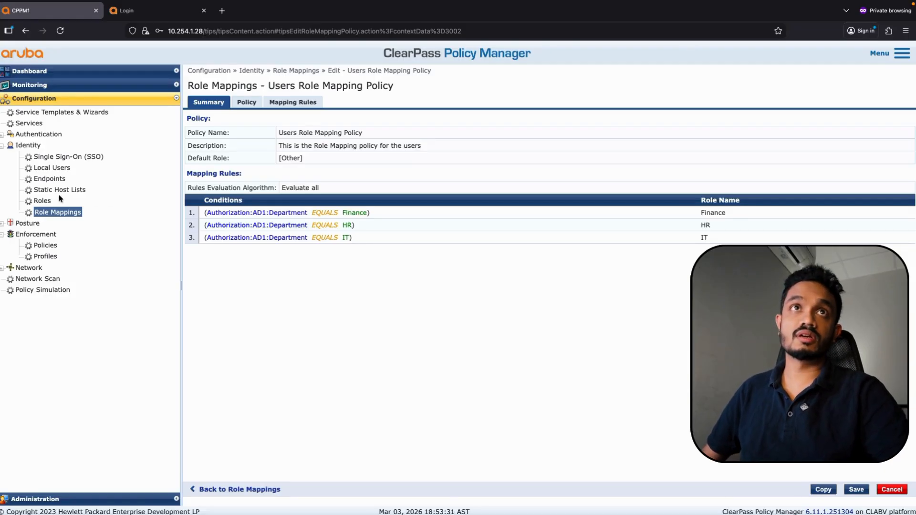
click(45, 245)
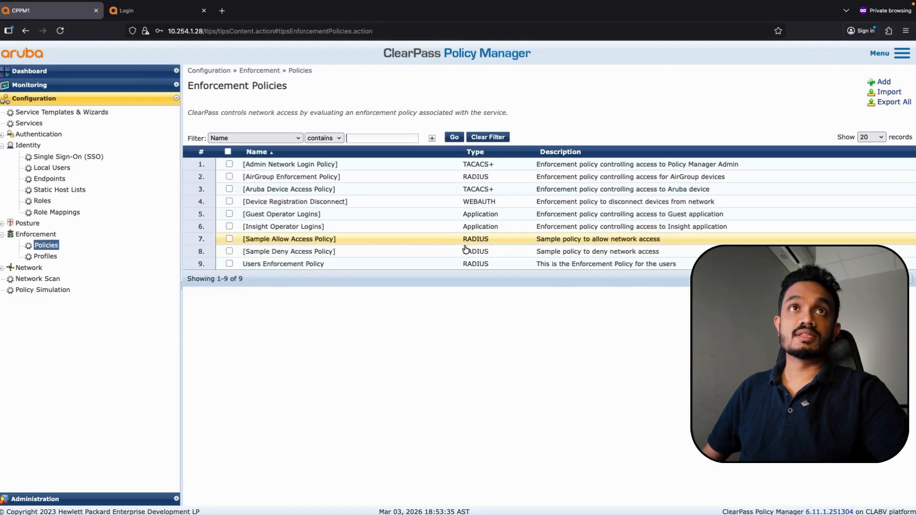
click(310, 264)
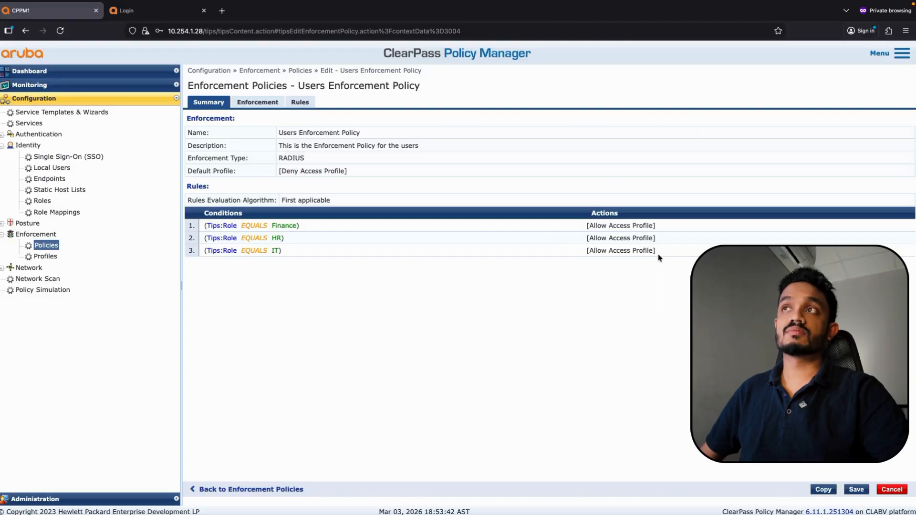
click(35, 124)
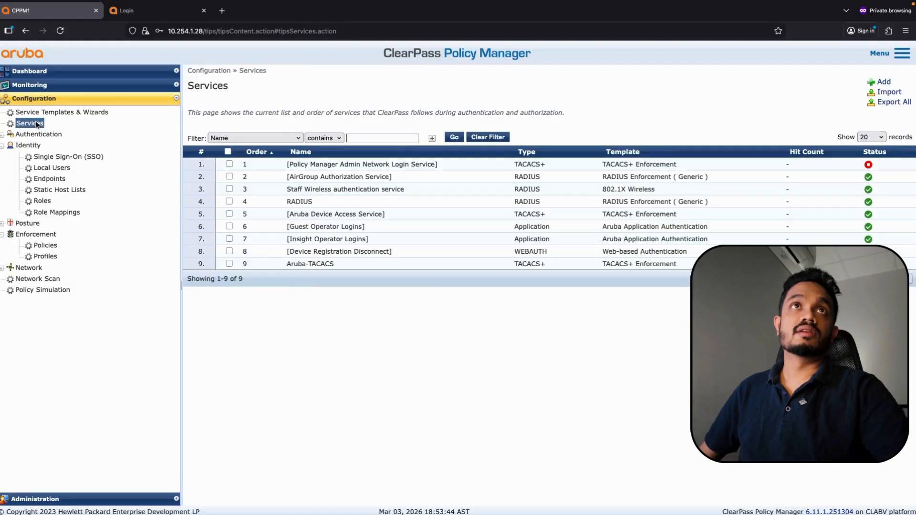
click(348, 191)
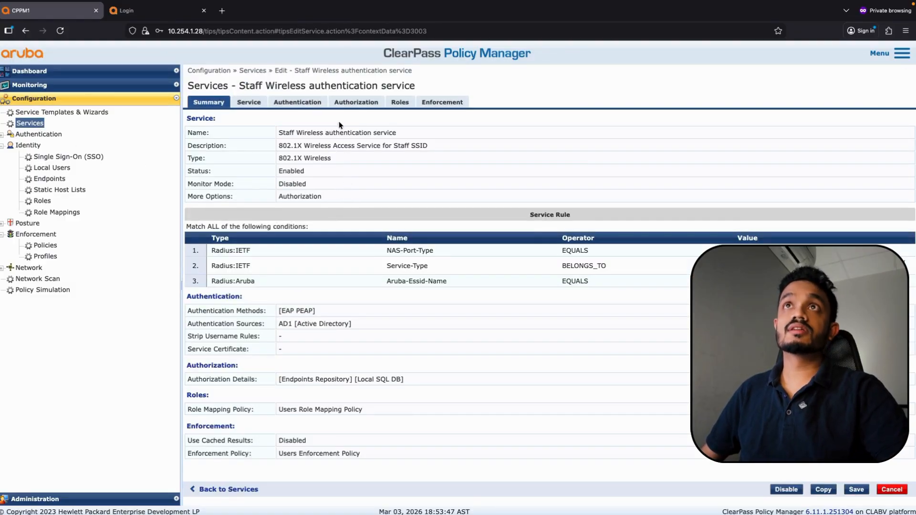
click(405, 106)
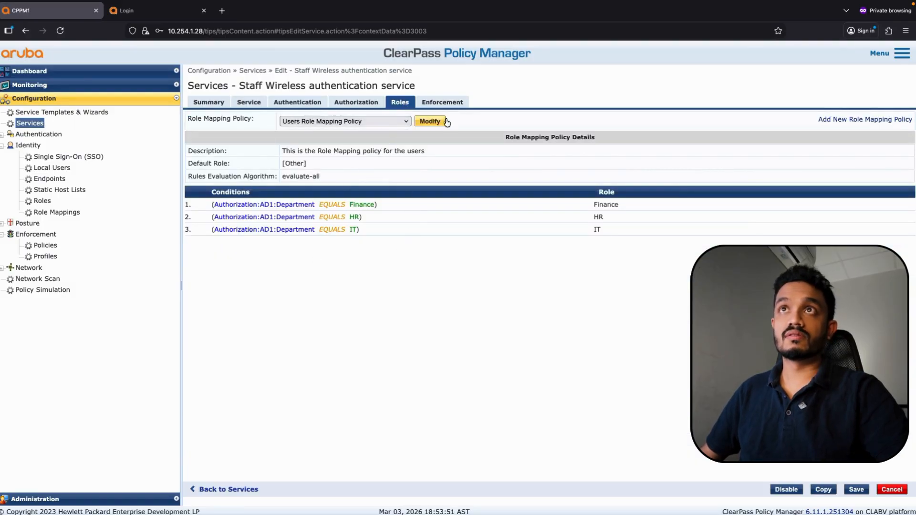
click(453, 106)
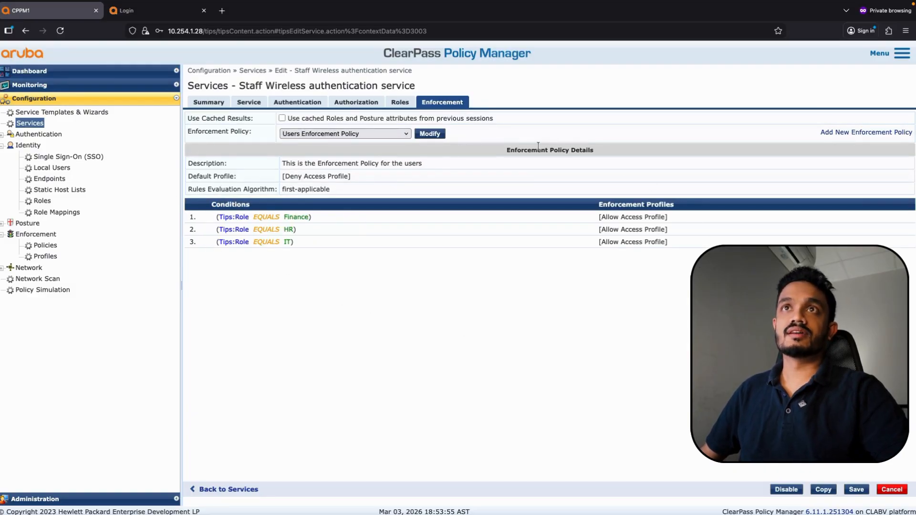
click(284, 103)
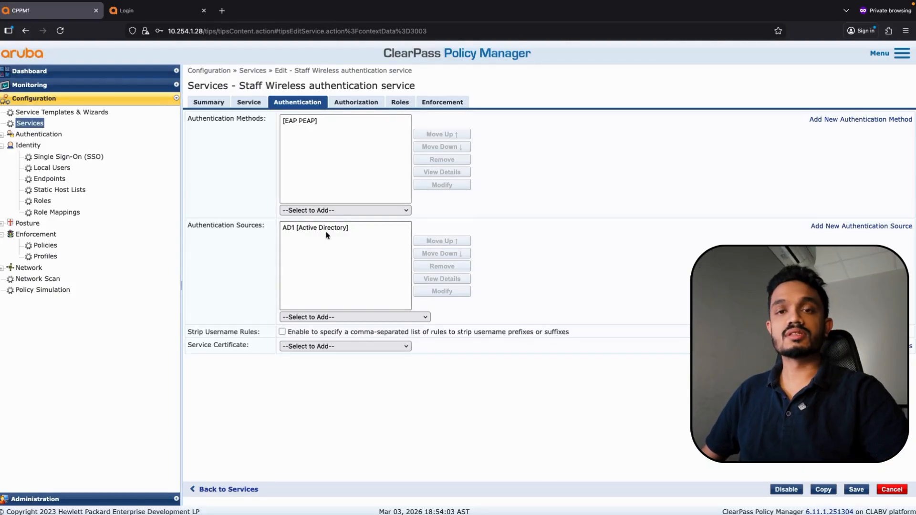
click(28, 125)
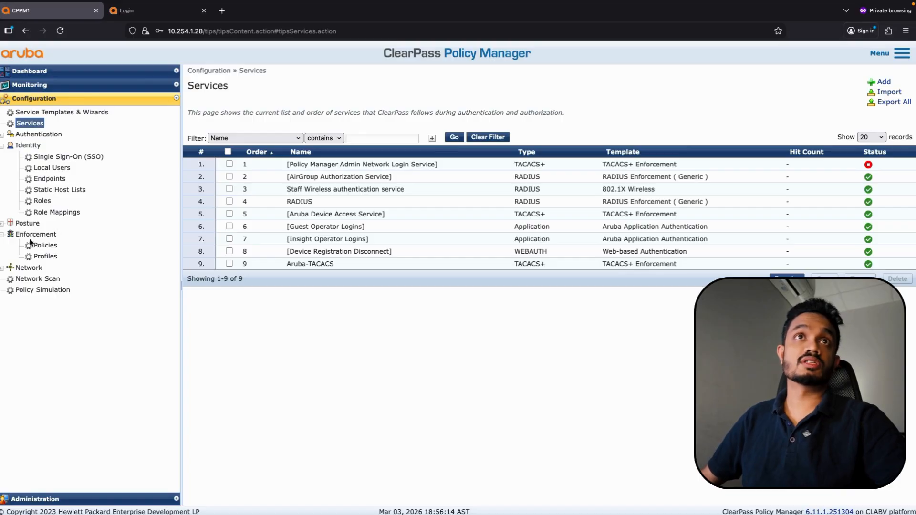
Start a new enforcement profile based on the Aruba RADIUS Enforcement template
click(43, 257)
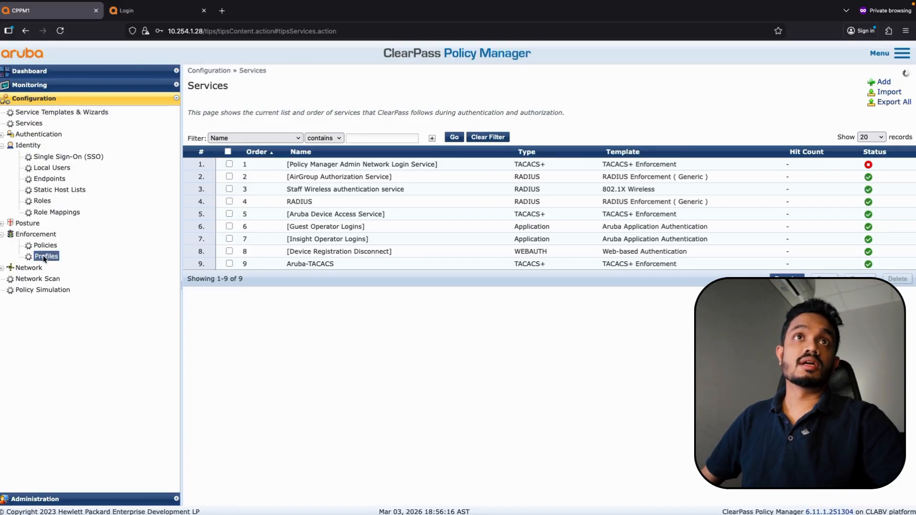
click(883, 82)
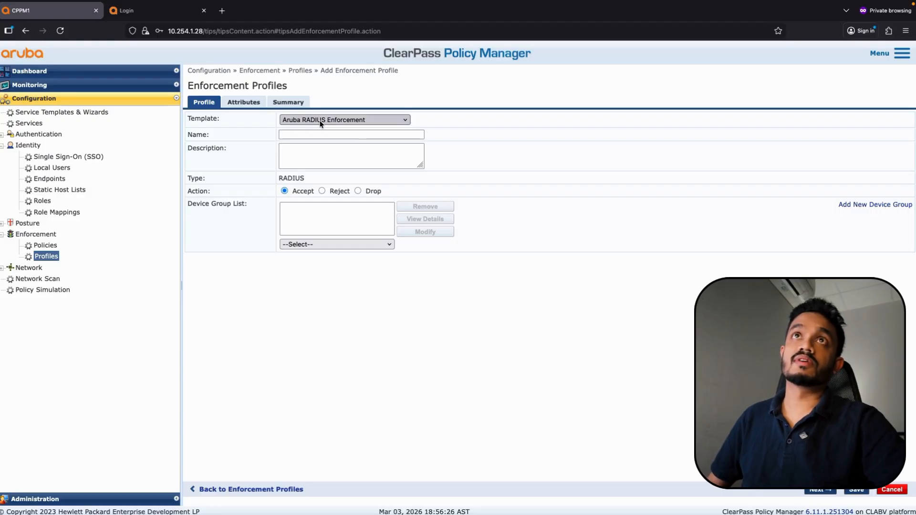
click(320, 120)
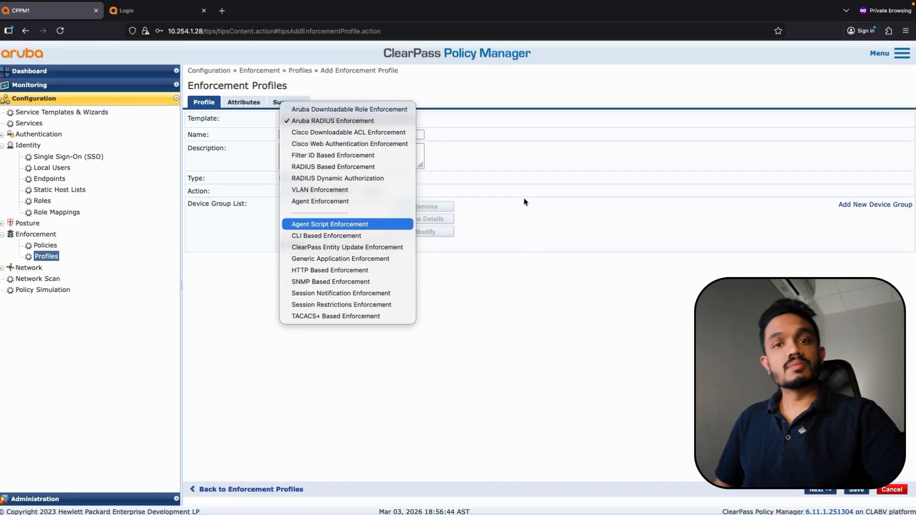
click(333, 121)
click(303, 135)
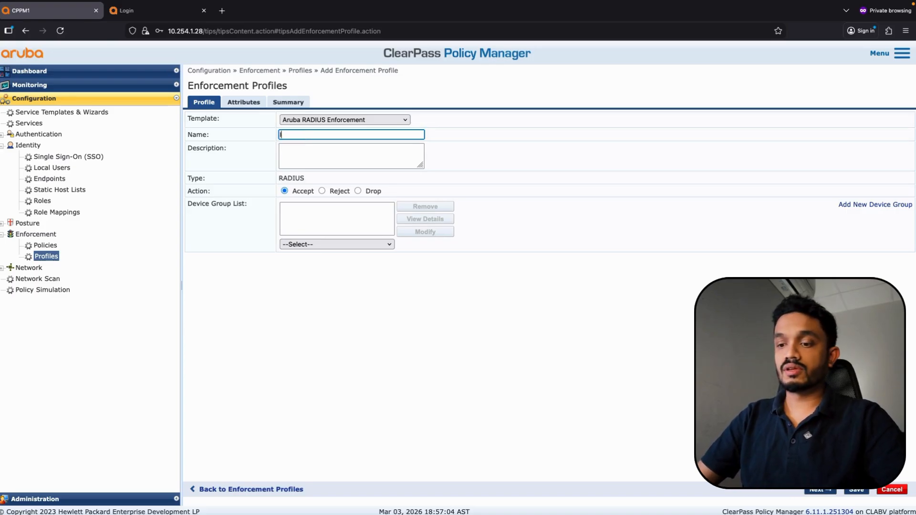
Name the profile 'IT User Enforcement Profile' with a description starting 'This is the IT'
text(IT User)
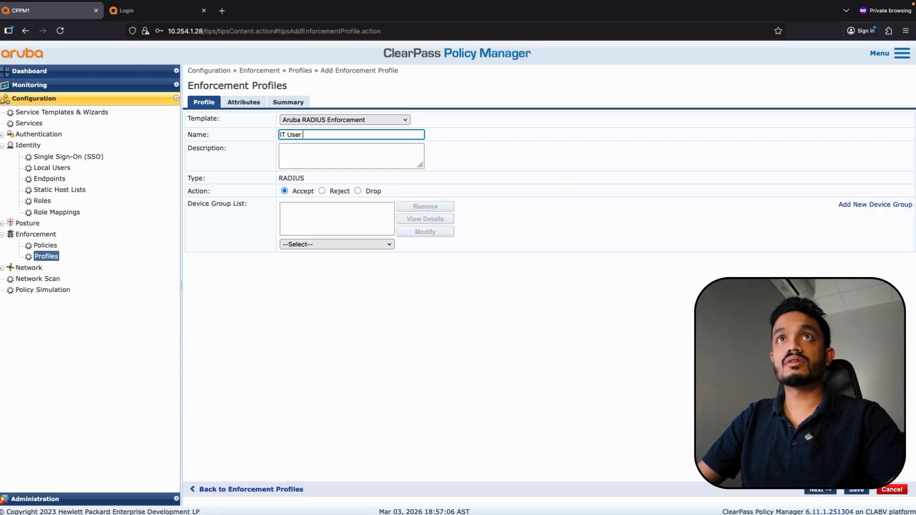
text( Enforcemen)
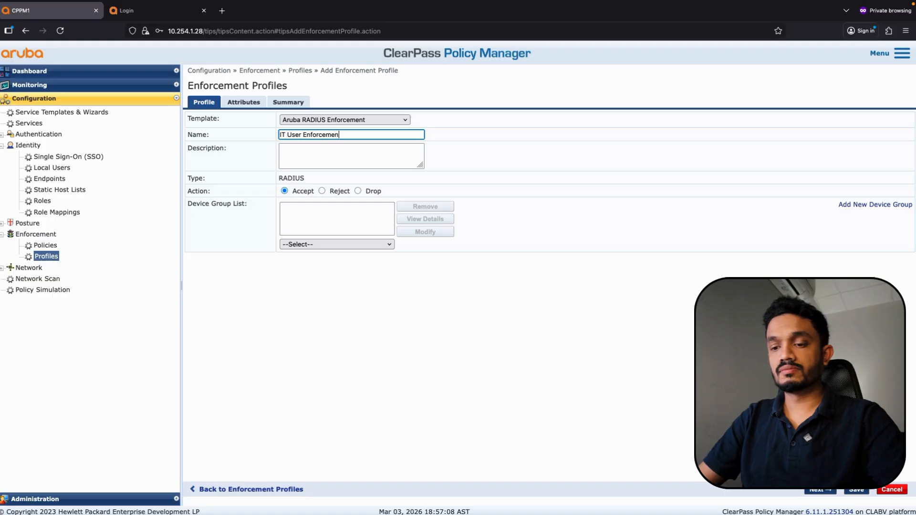
text(t Profile)
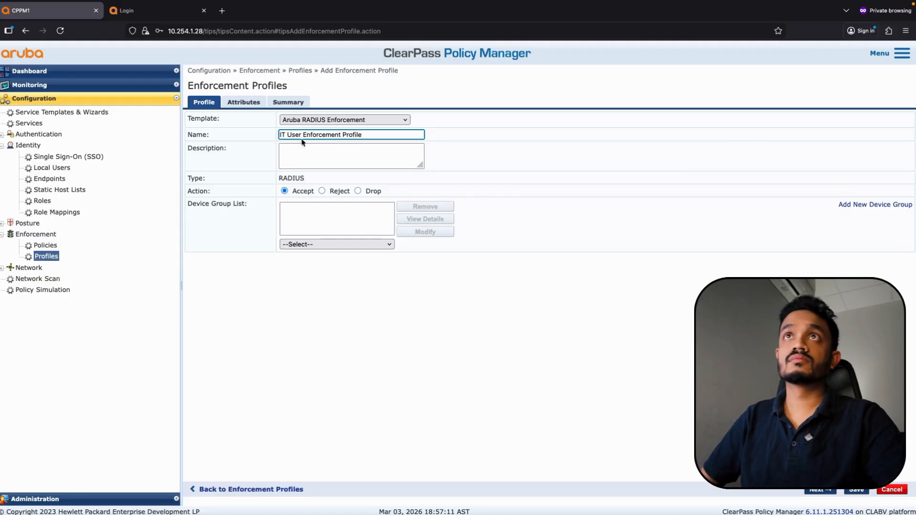
click(301, 145)
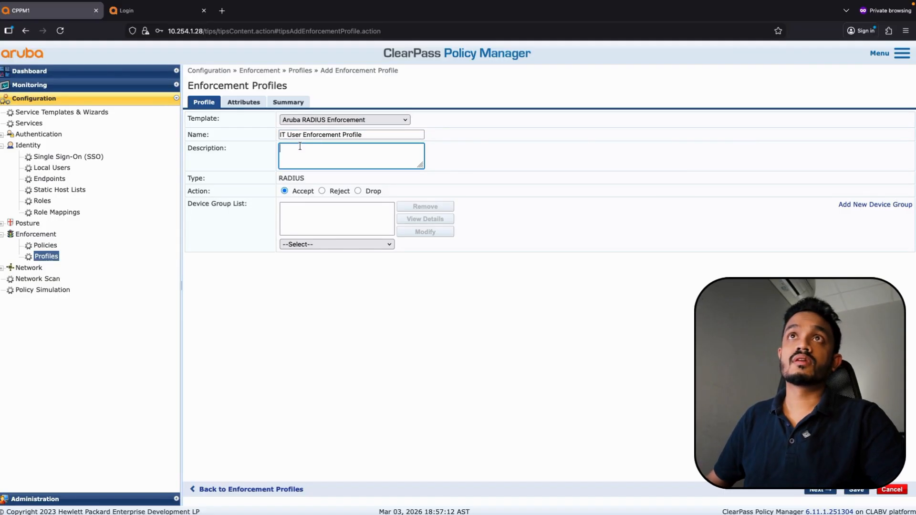
text(This)
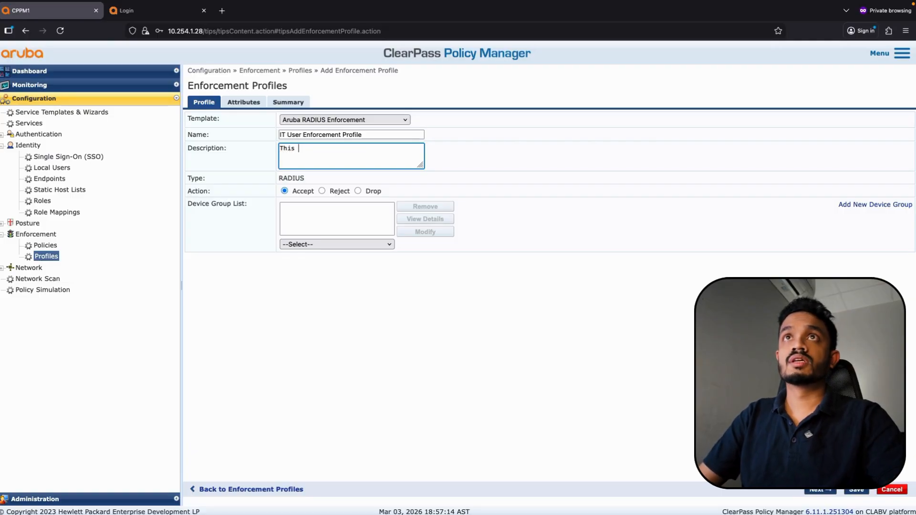
text( is the IT users profile)
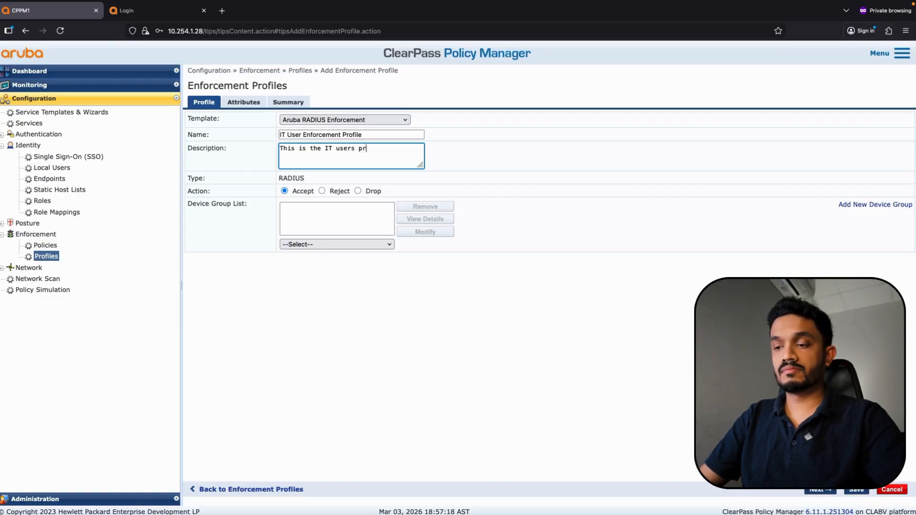
Set the Radius:Aruba Aruba-User-Role attribute to IT and save the profile
click(241, 102)
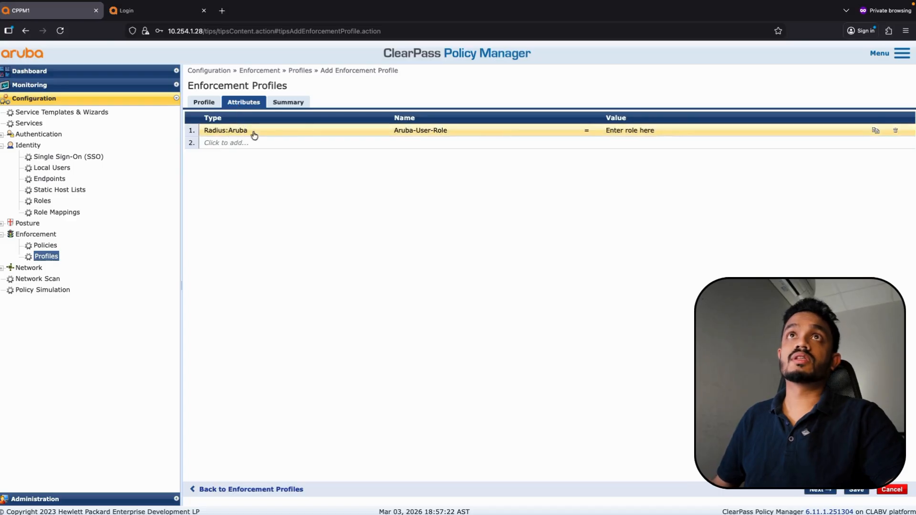
click(628, 132)
text(IT)
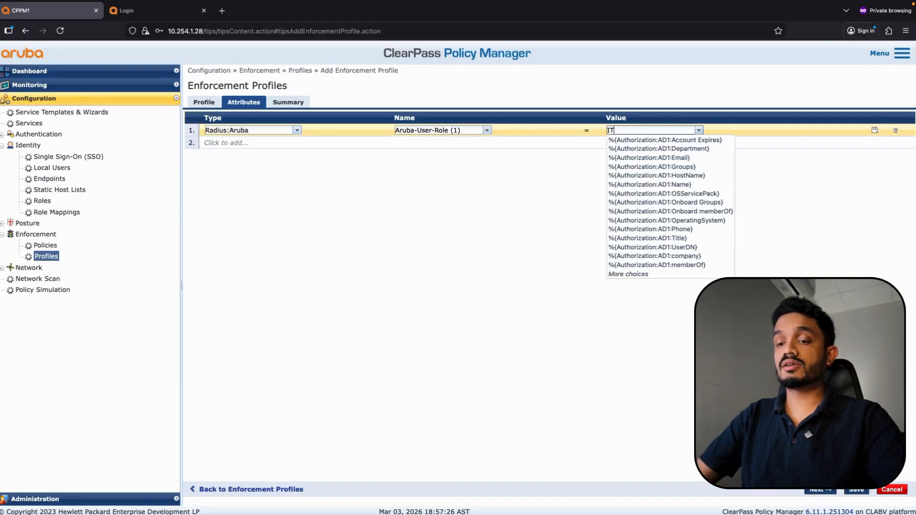
click(874, 130)
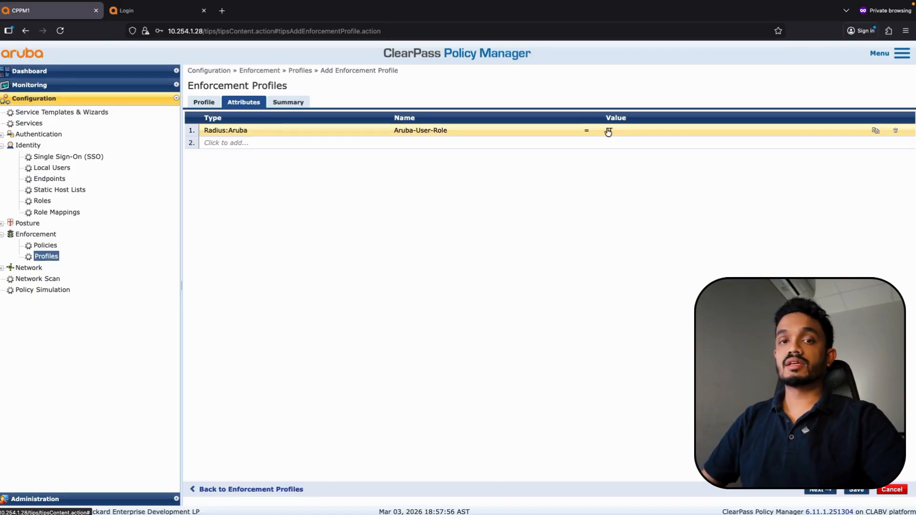
key(Return)
click(856, 491)
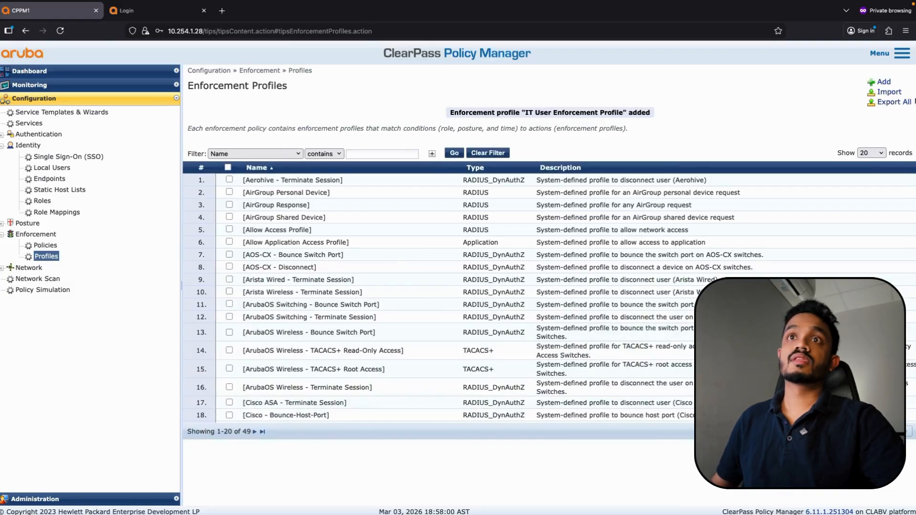
click(884, 82)
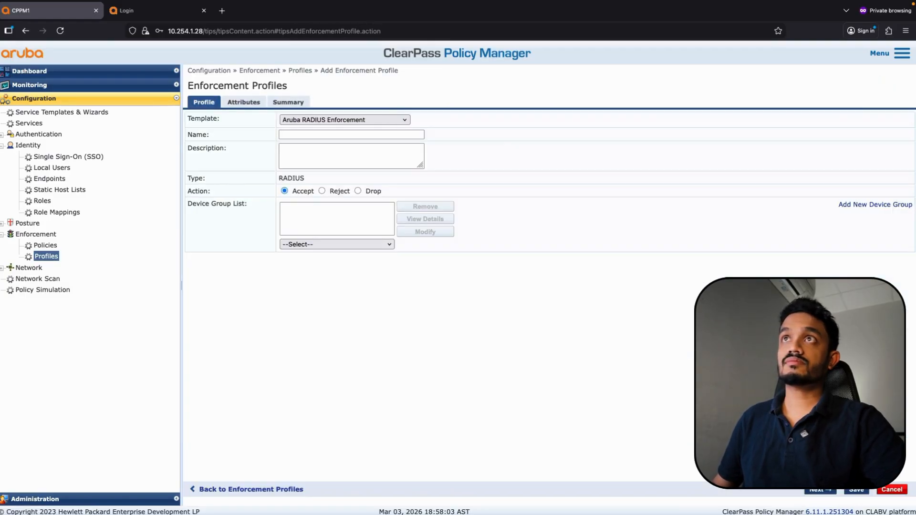
Name the new profile 'HR Enforcement Profile' with description 'This is the HR user profile'
click(329, 135)
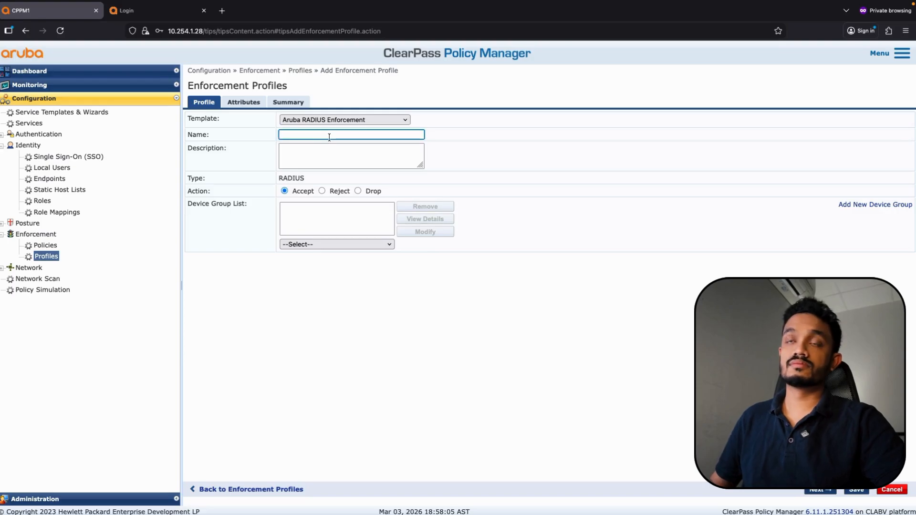
text(HR )
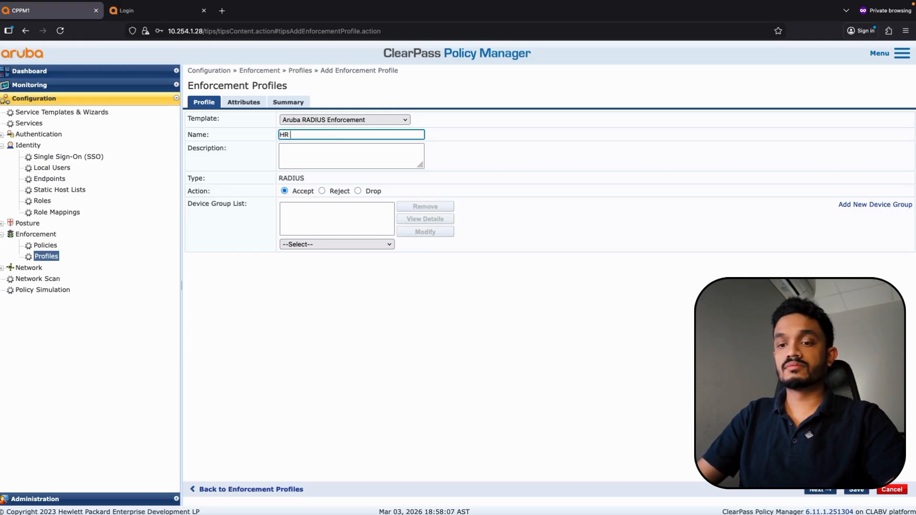
text(Enfor)
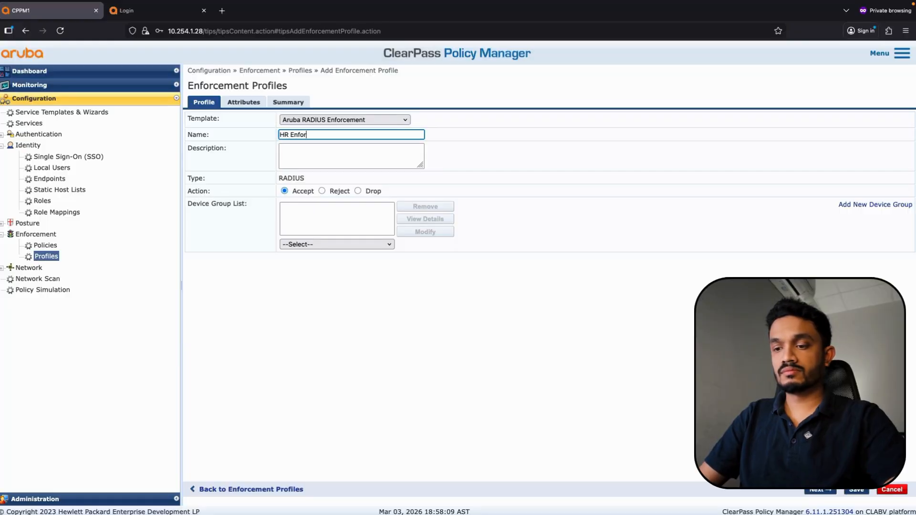
text(ce)
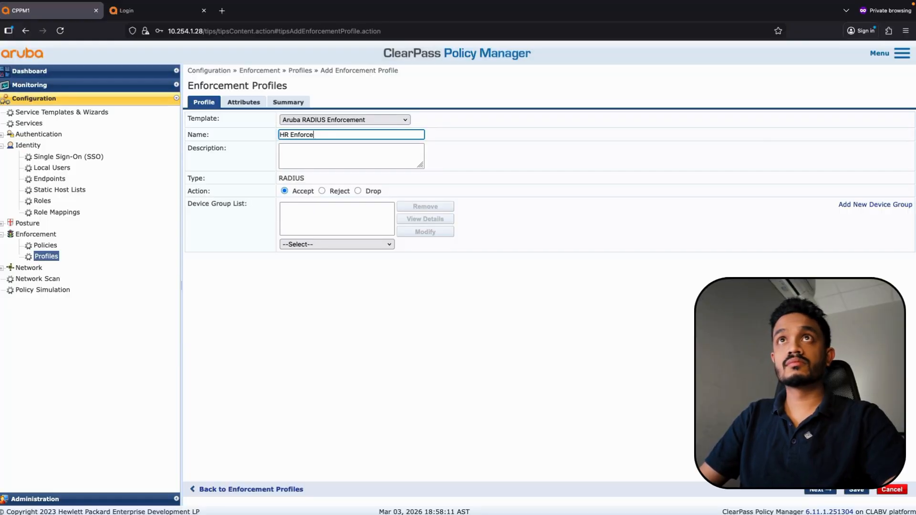
text(ment Profi)
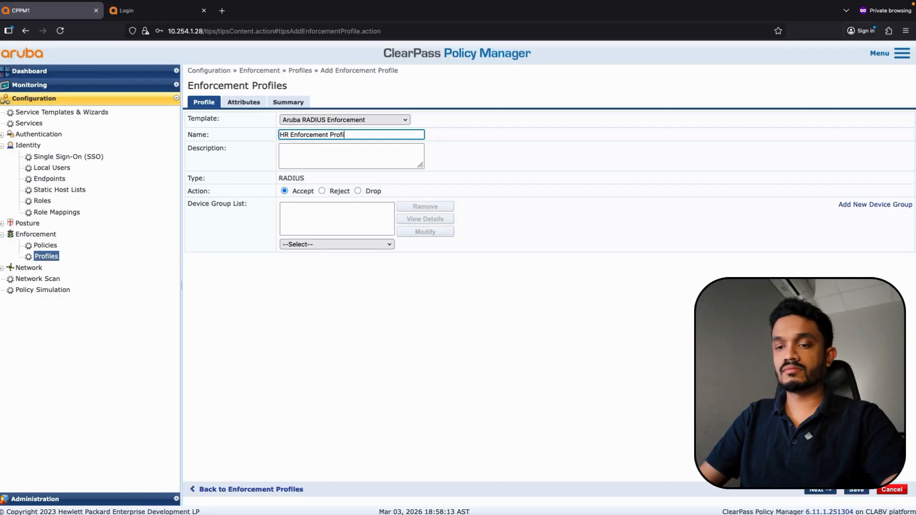
text(le)
key(Tab)
text(This )
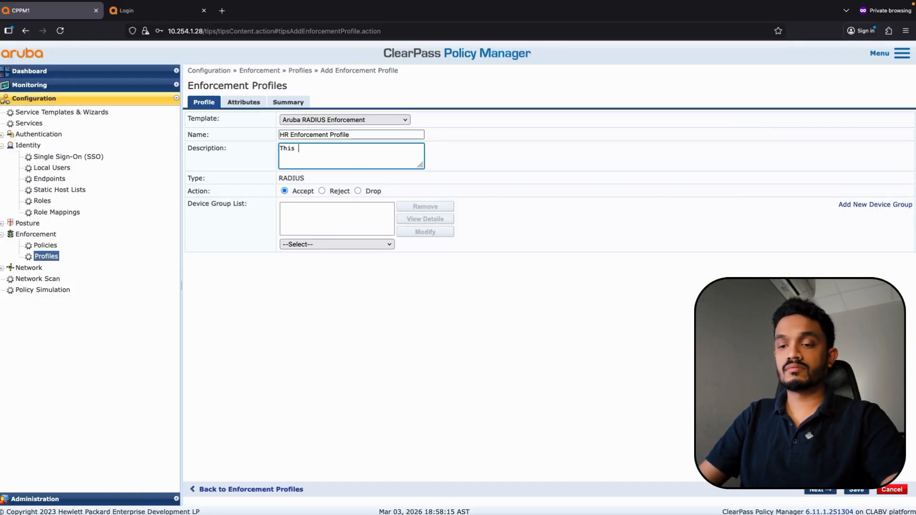
text(is the HR)
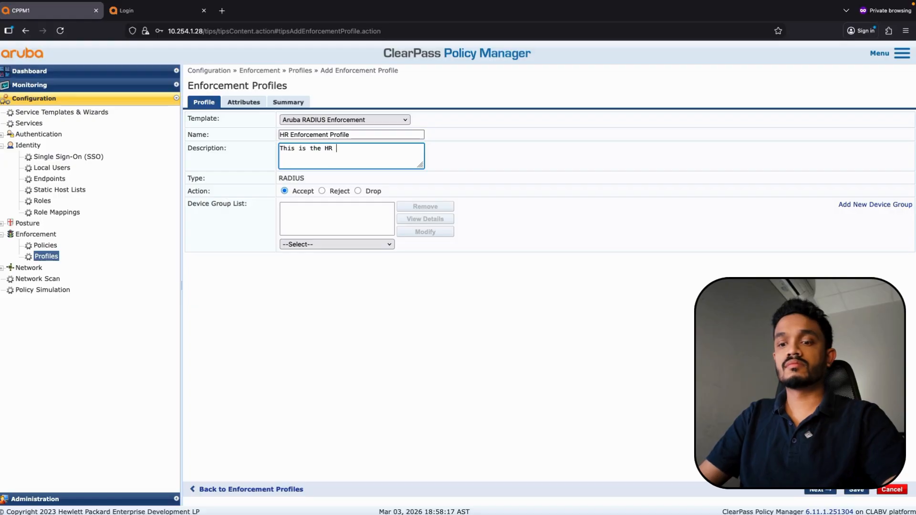
text( user )
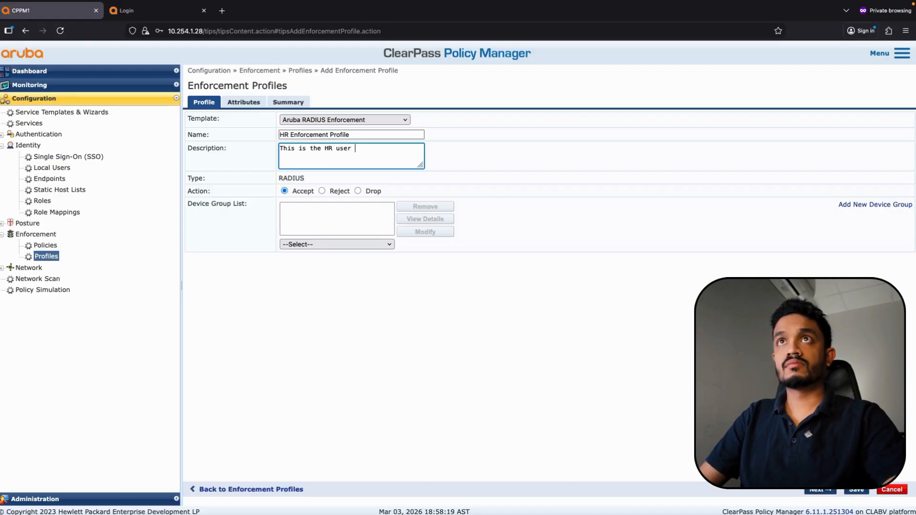
text(profile)
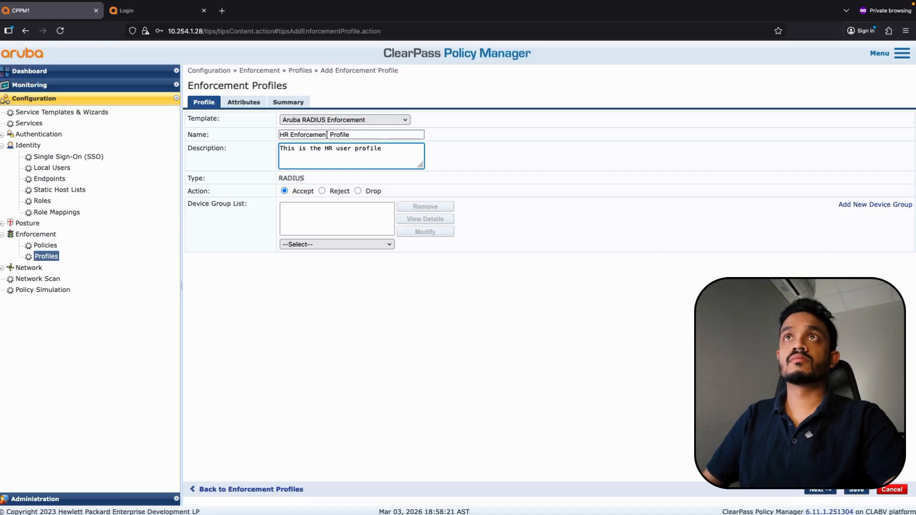
Set Aruba-User-Role to HR and save the HR Enforcement Profile
click(244, 102)
click(632, 134)
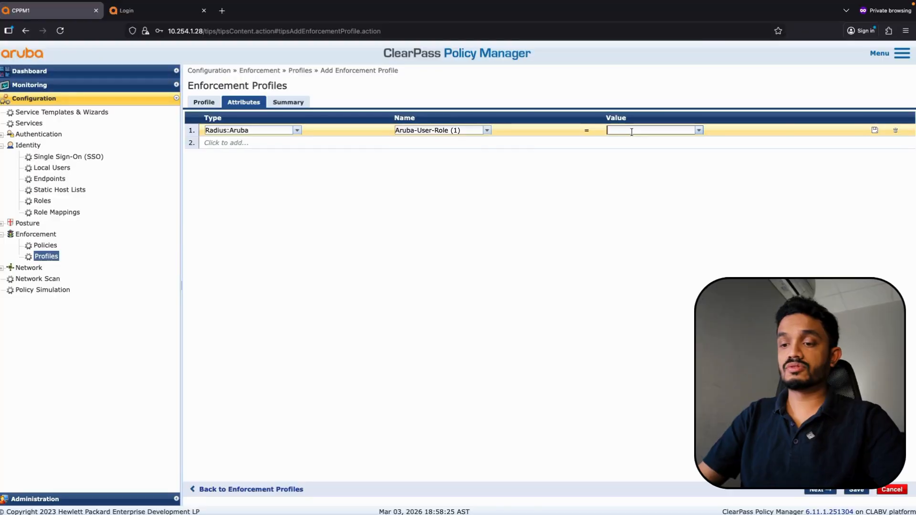
text(HR)
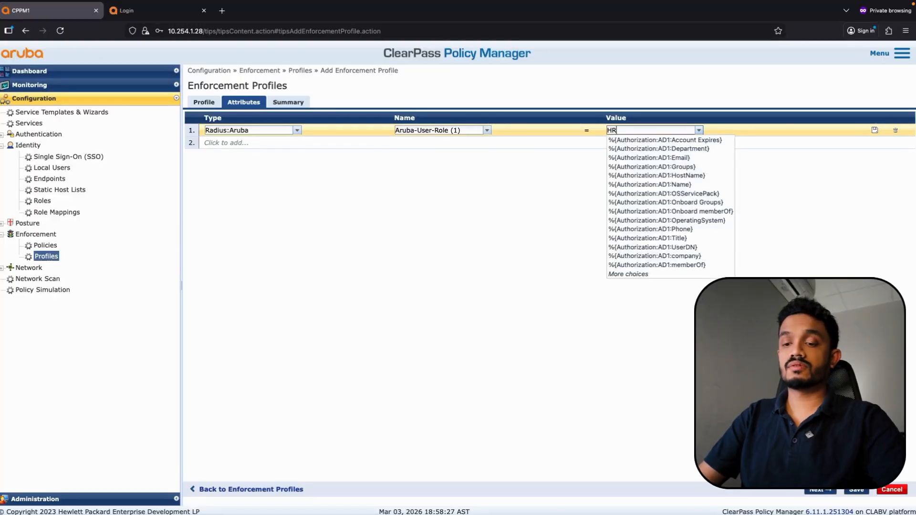
click(570, 202)
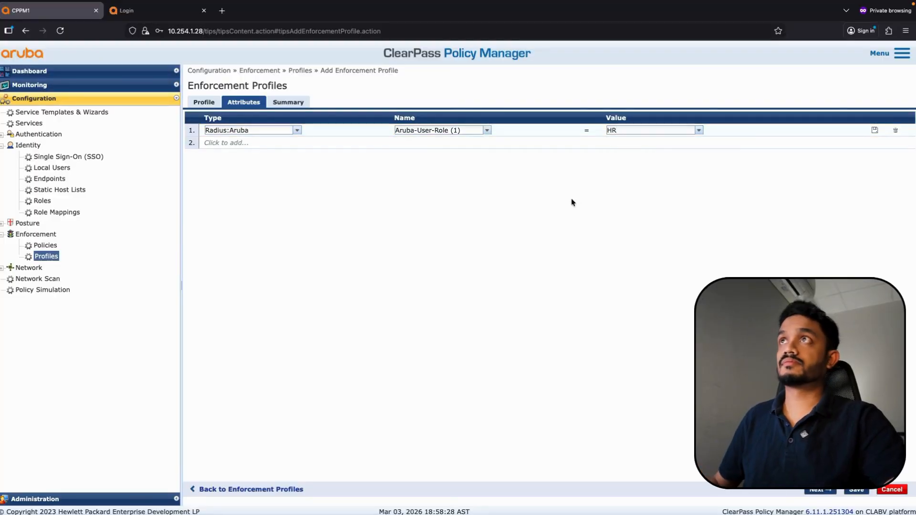
click(875, 130)
click(855, 490)
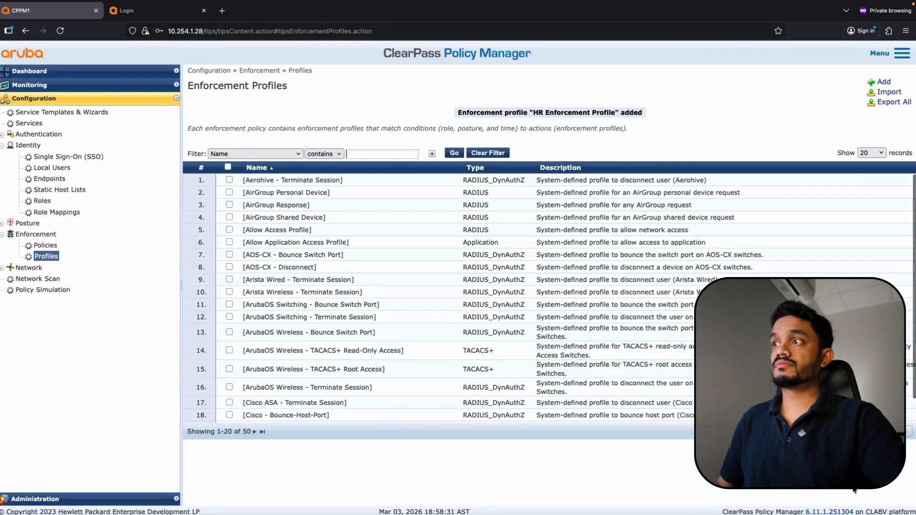
click(47, 246)
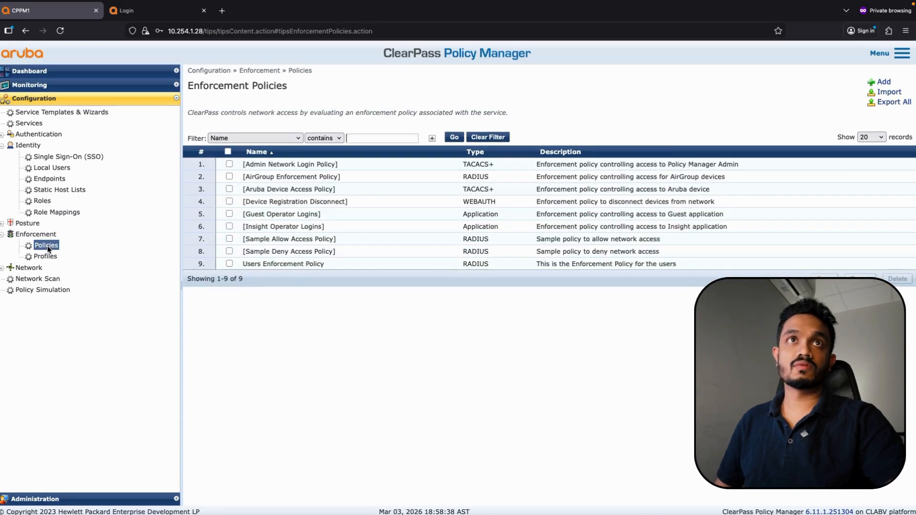
Replace Allow Access Profile with HR Enforcement Profile on the Users Enforcement Policy's HR rule
click(276, 266)
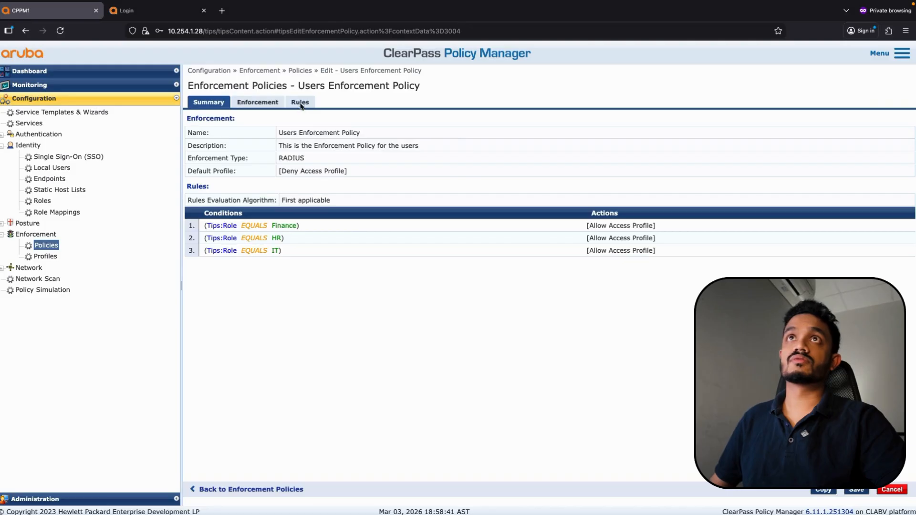
click(300, 102)
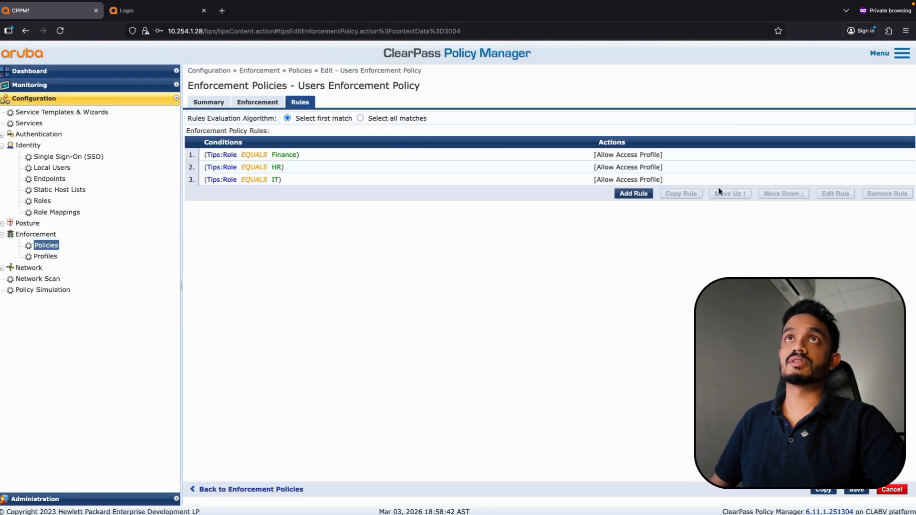
click(619, 167)
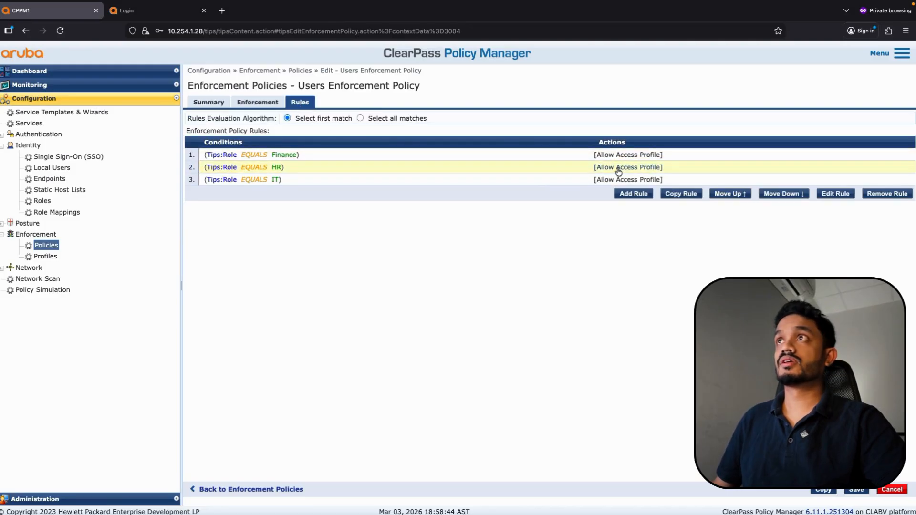
click(831, 195)
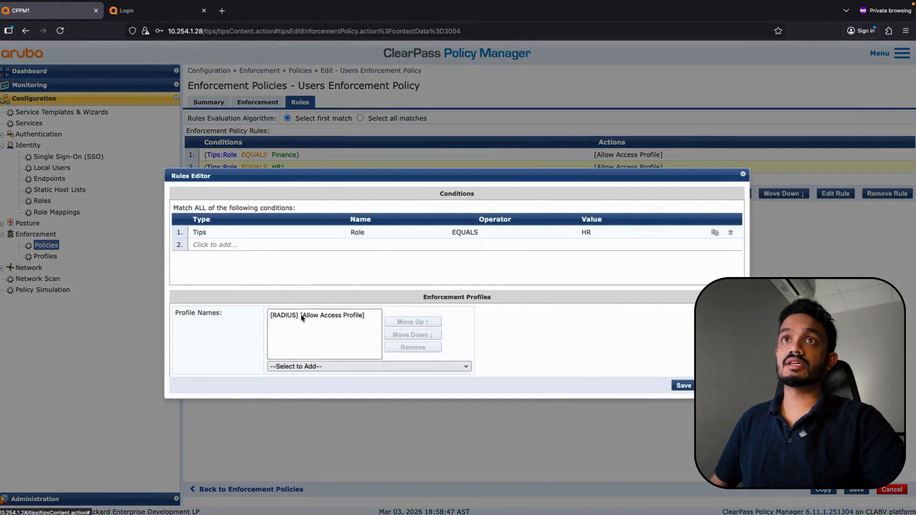
click(302, 318)
click(414, 347)
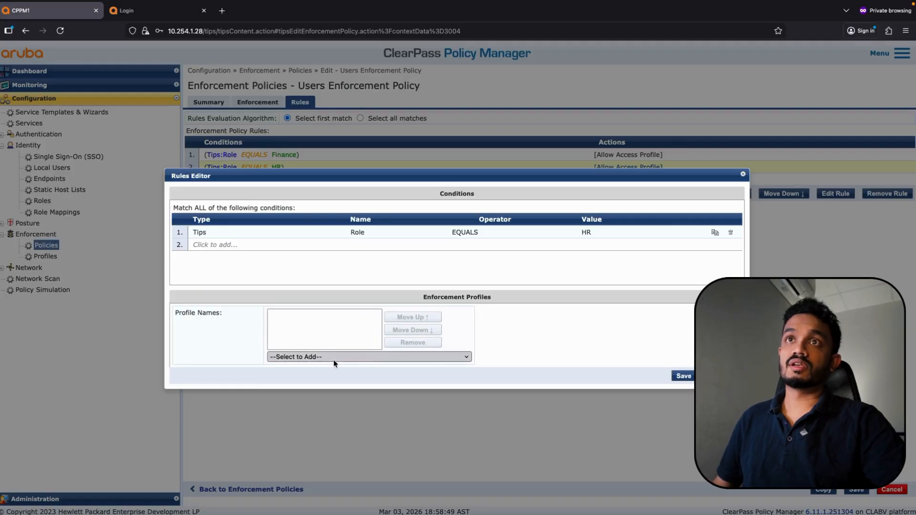
click(333, 359)
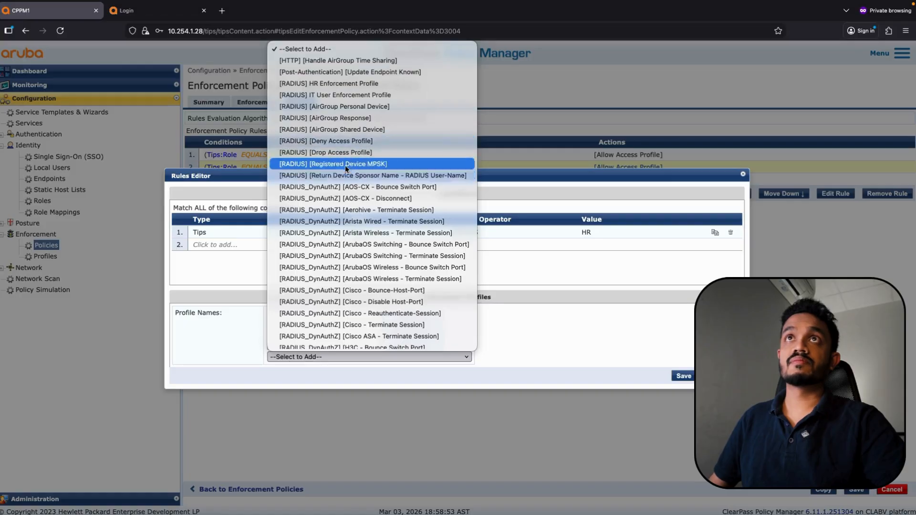
click(333, 84)
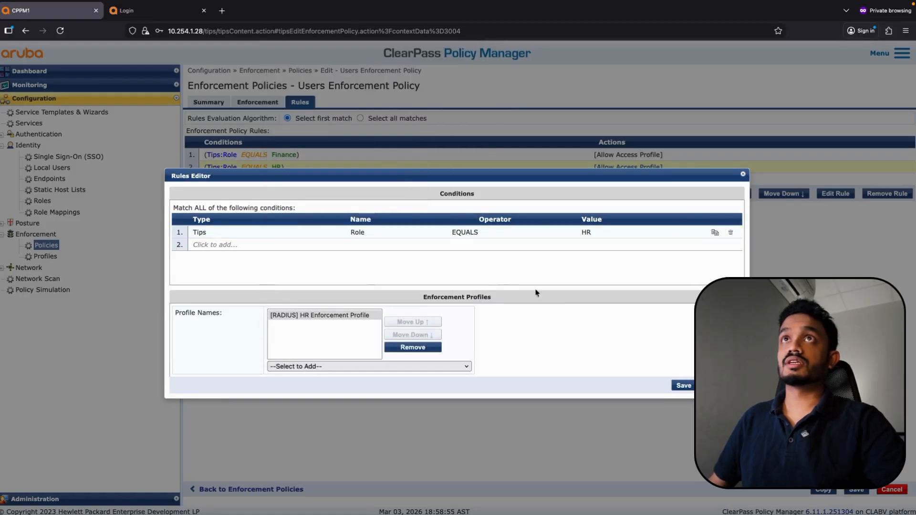
click(683, 385)
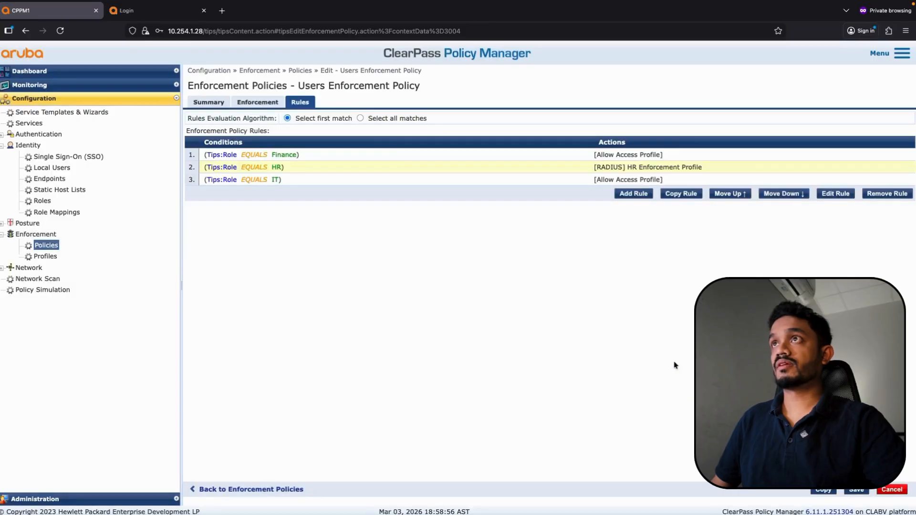
click(611, 181)
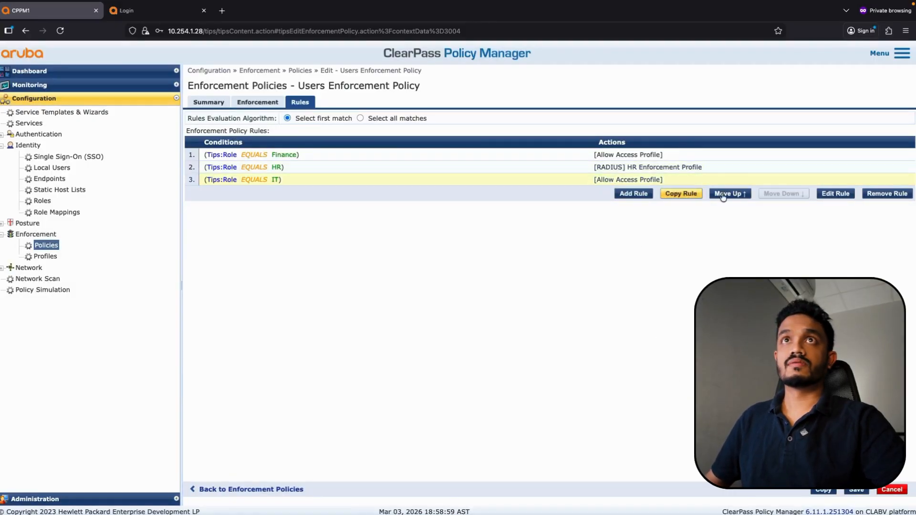
click(836, 194)
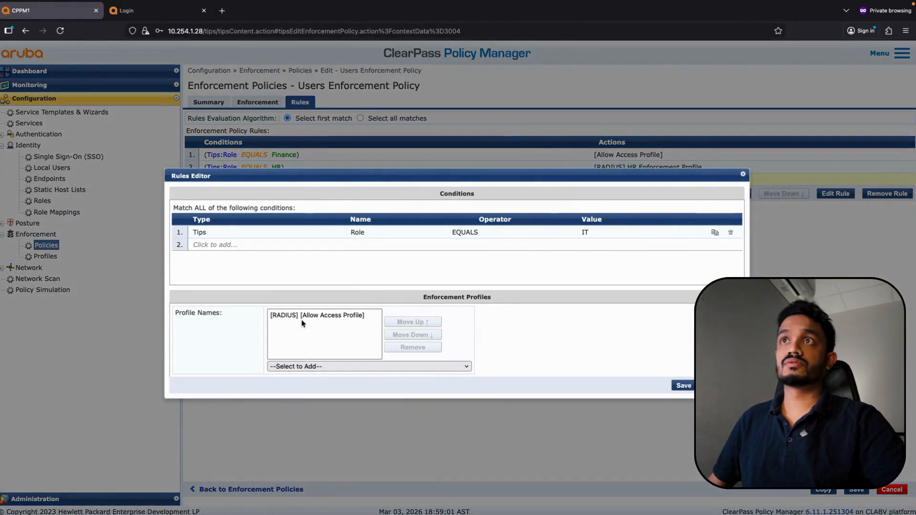
Swap the IT rule's Allow Access Profile for IT User Enforcement Profile and save the policy
click(303, 315)
click(399, 346)
click(307, 358)
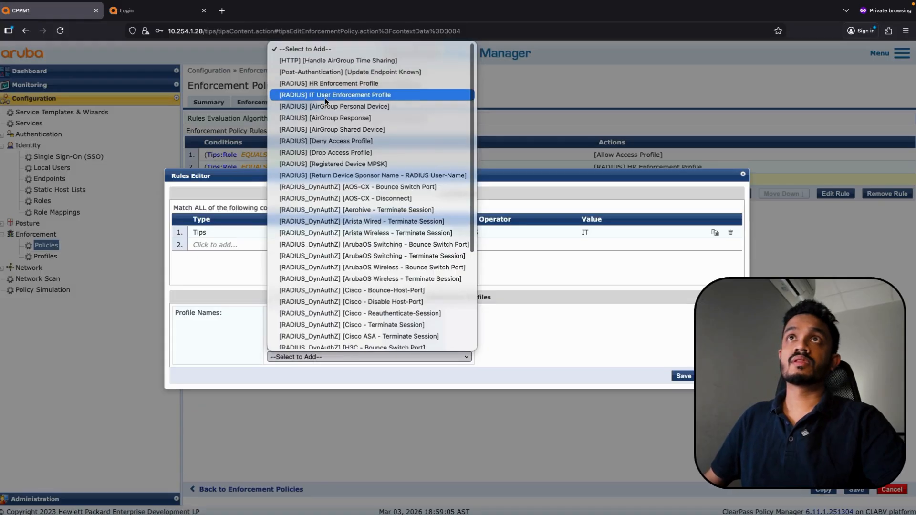
click(334, 95)
click(684, 386)
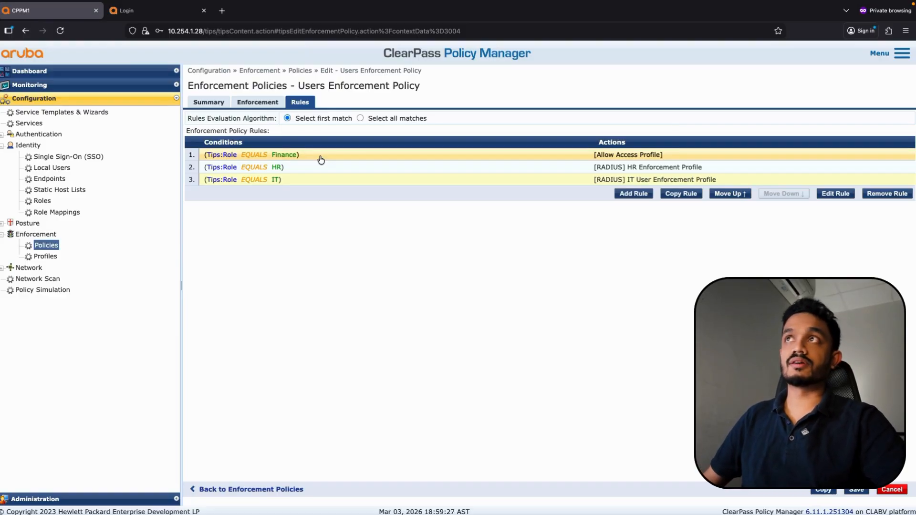
click(849, 491)
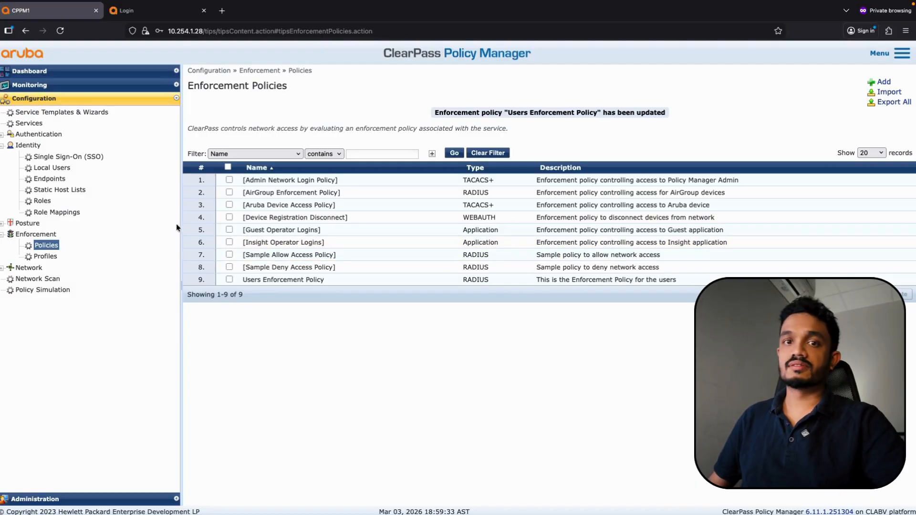
click(153, 15)
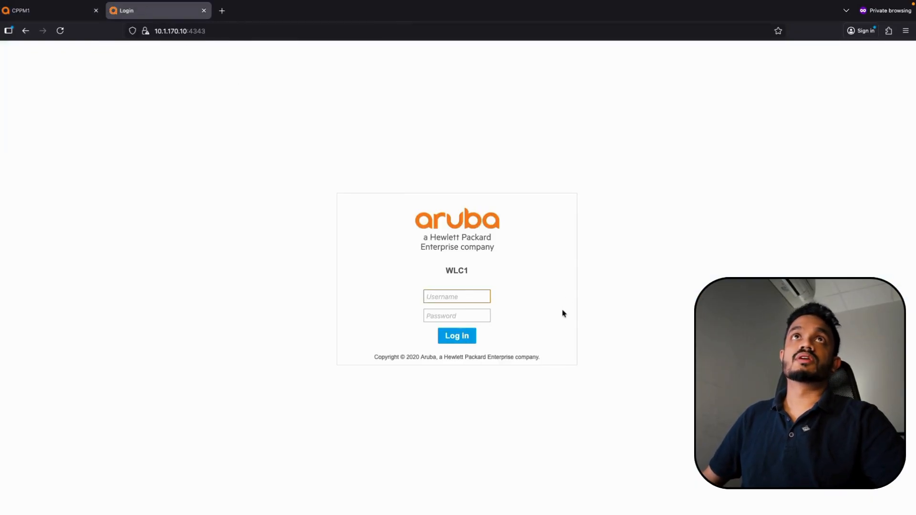
Log in to the WLC1 controller as admin with the account password
text(admi)
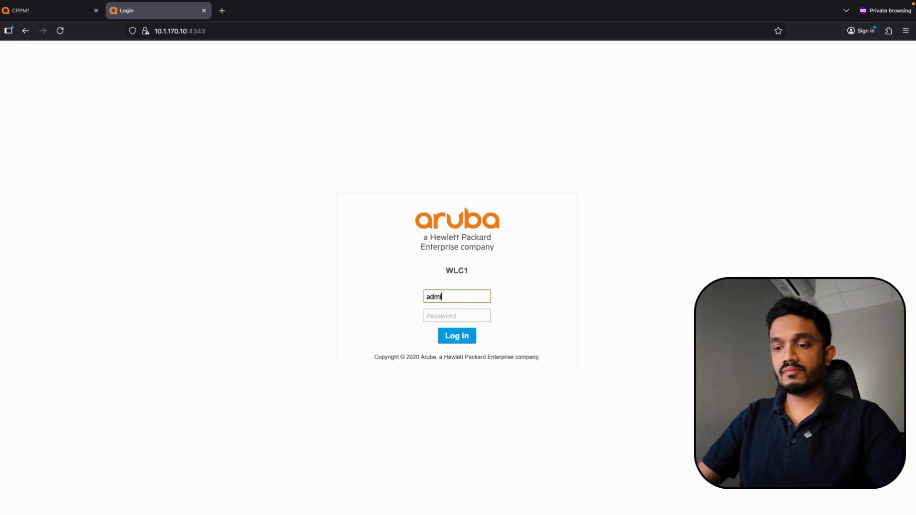
text(n)
key(Tab)
text(ar)
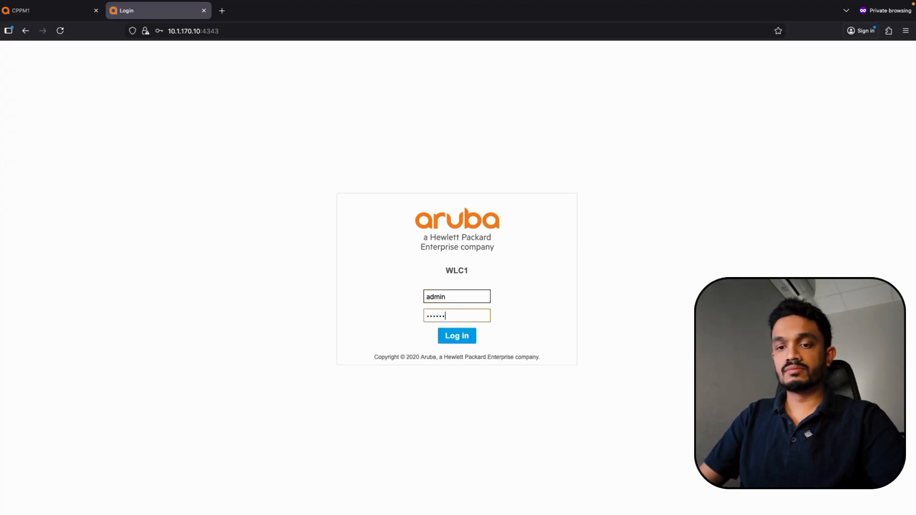
key(Return)
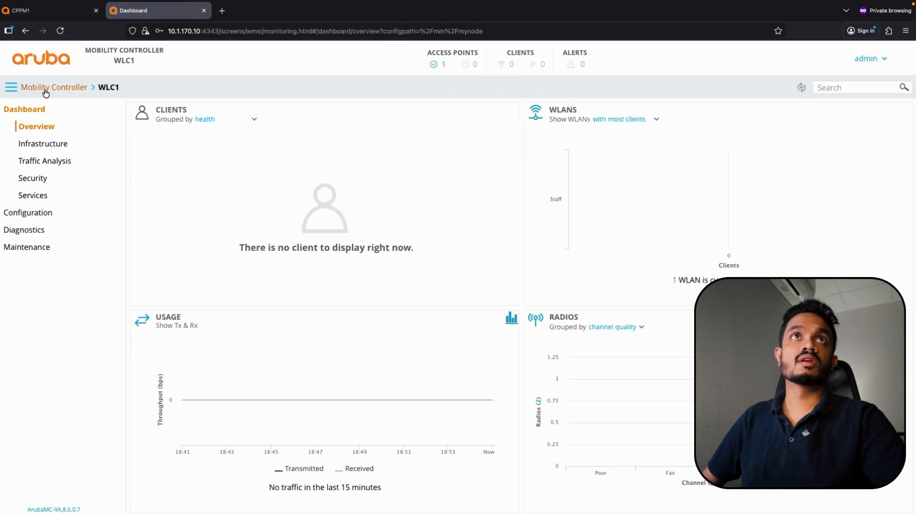
Go to the Mobility Controller configuration and open the IT role's details
click(46, 90)
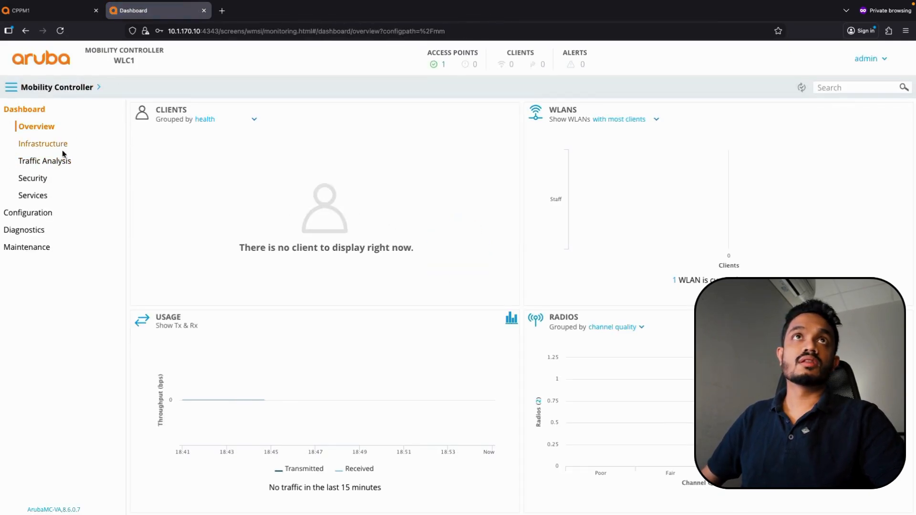
click(28, 212)
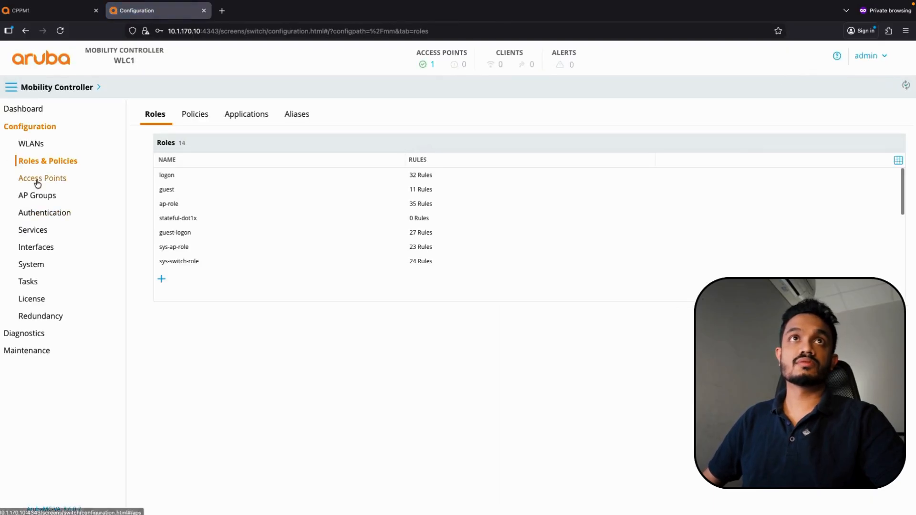
click(161, 281)
text(rf)
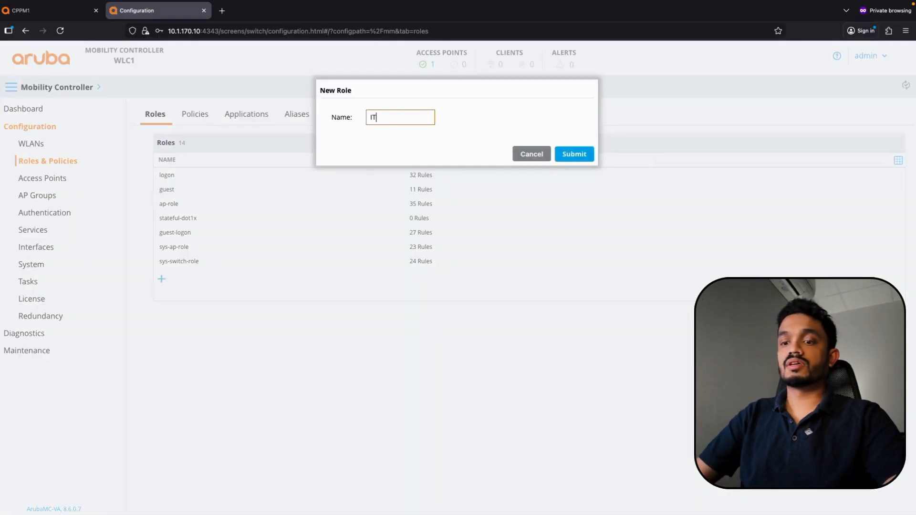
click(574, 153)
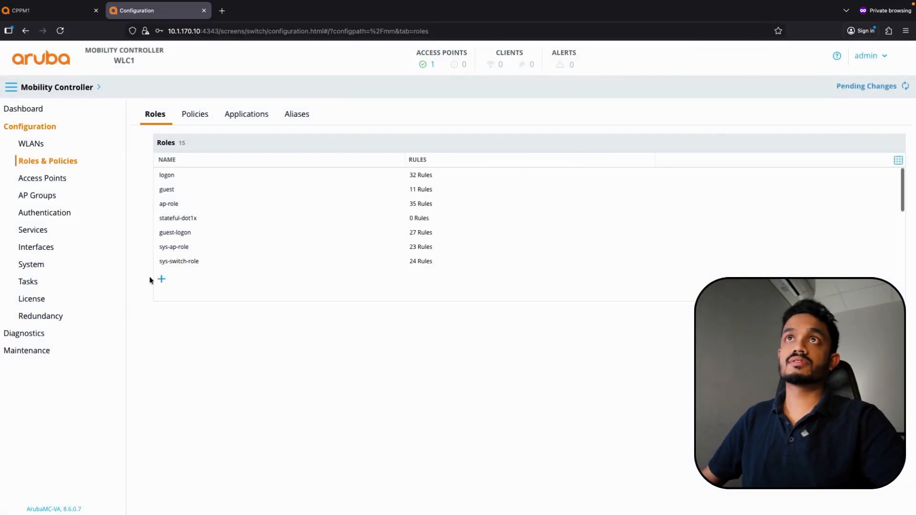
scroll(237, 247, down, 4)
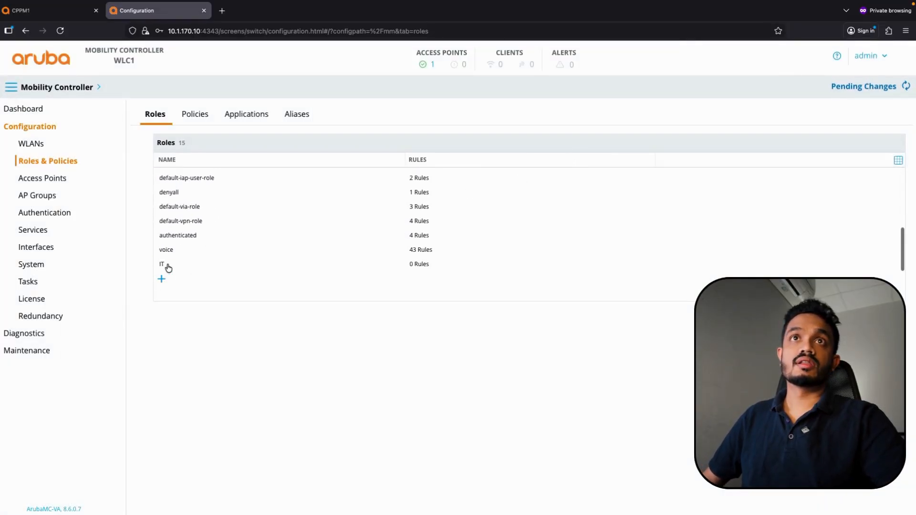
click(167, 264)
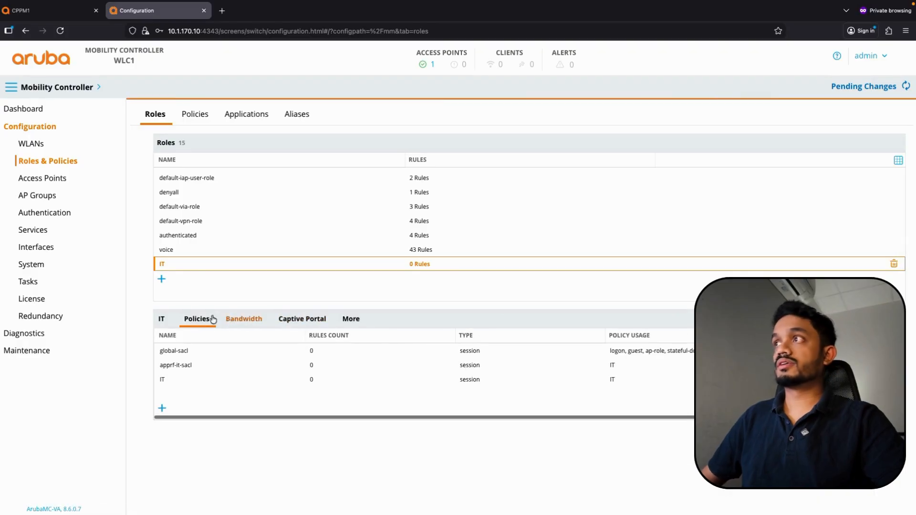
Attach the existing allowall session policy to the IT role and deploy the changes
click(162, 407)
click(348, 120)
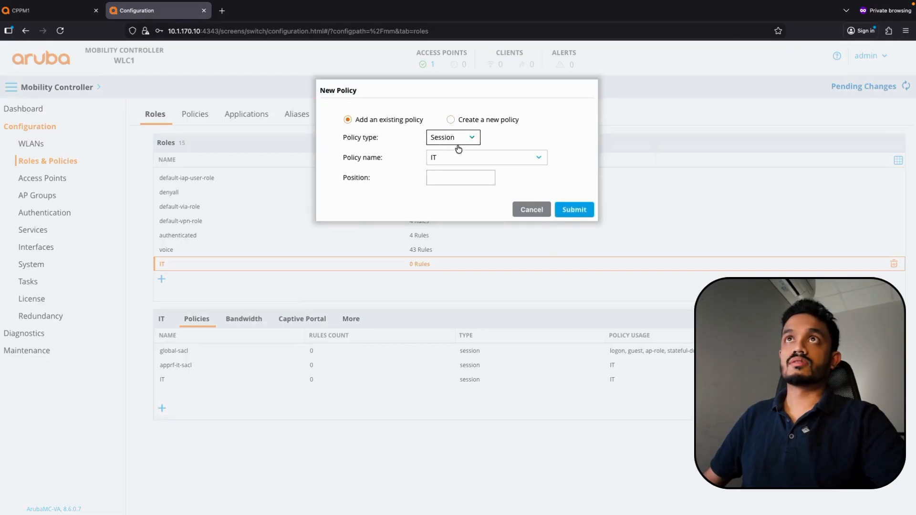
click(463, 153)
click(461, 212)
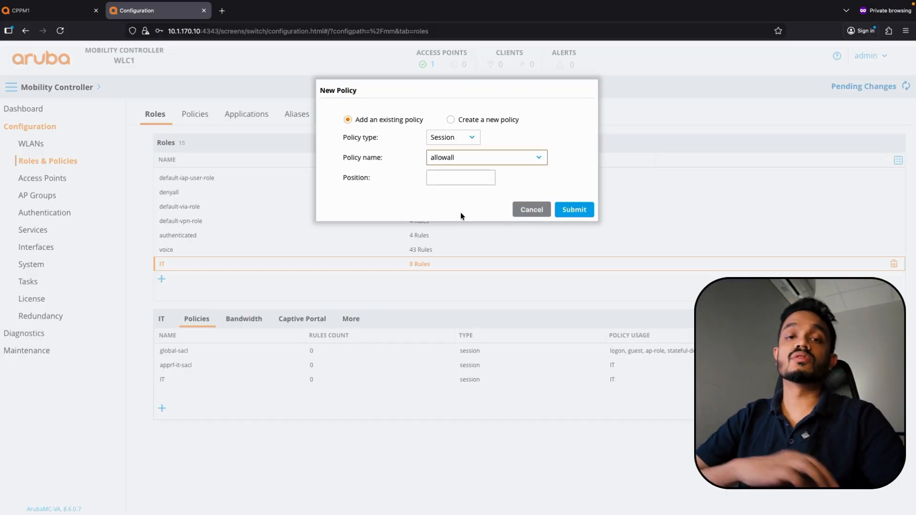
click(587, 215)
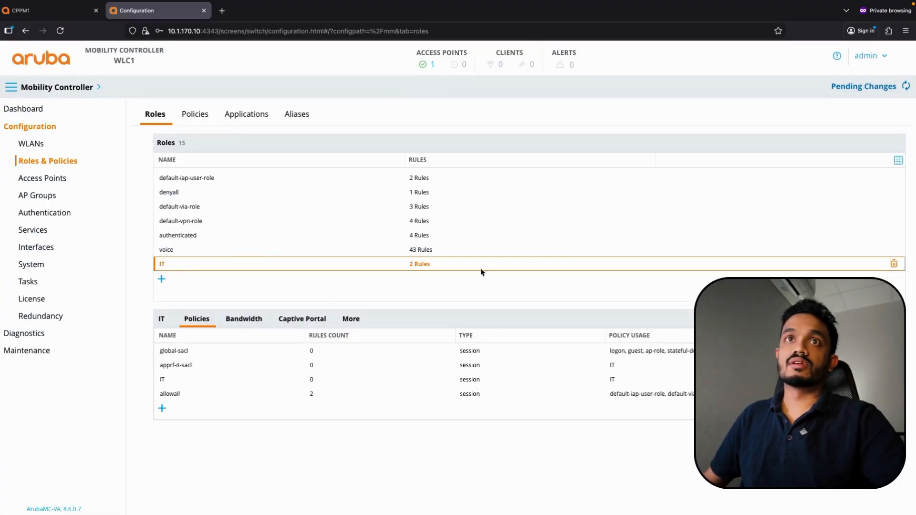
click(855, 89)
click(622, 178)
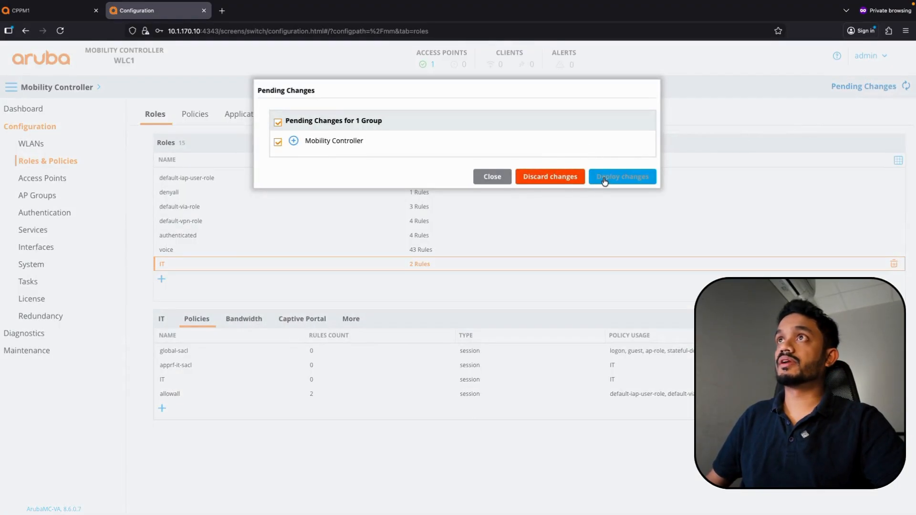
click(161, 279)
Create a new role named HR and open its details
text(HR)
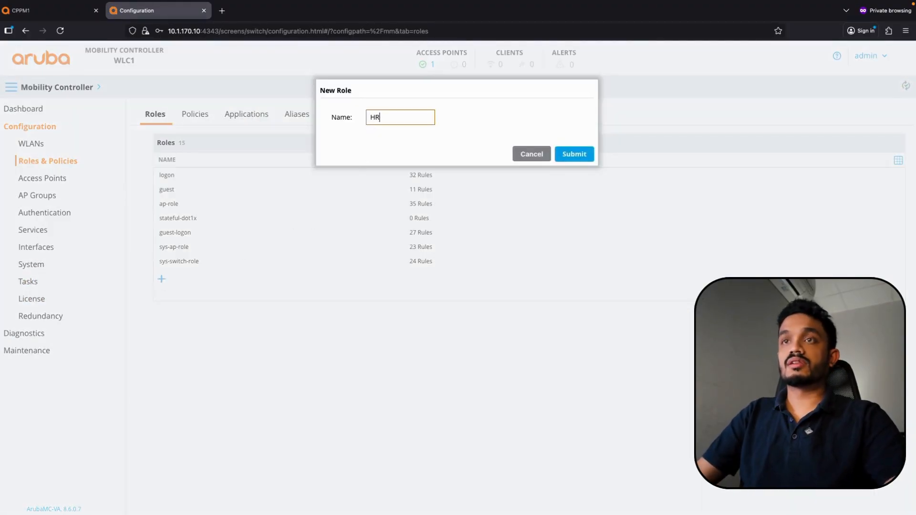
click(567, 155)
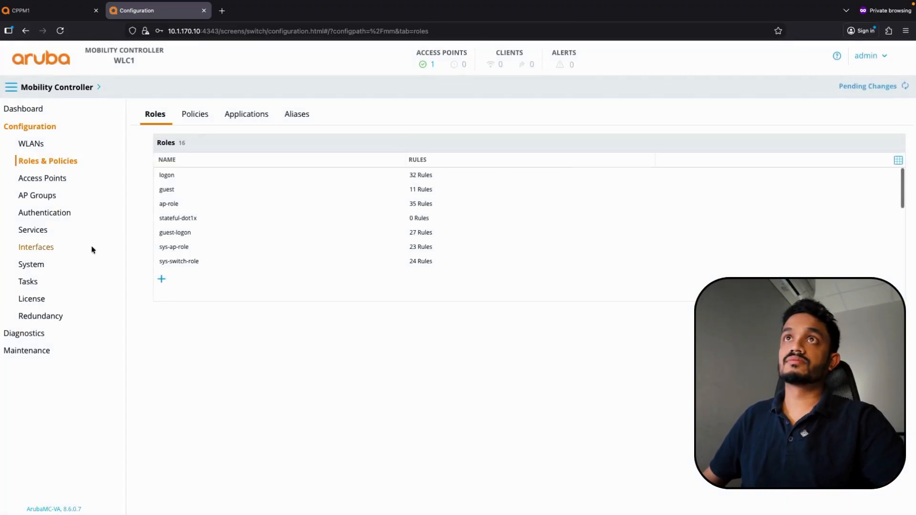
scroll(190, 221, down, 5)
scroll(181, 243, up, 1)
click(166, 266)
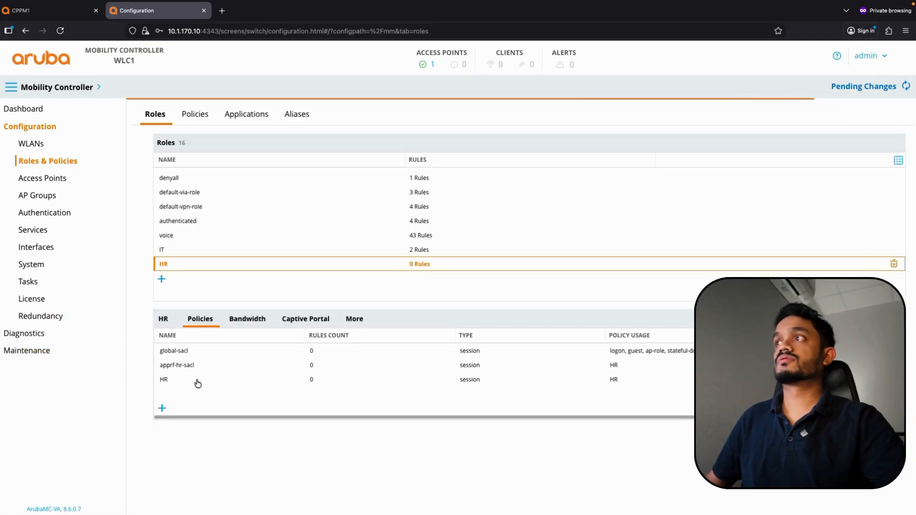
Attach the existing allowall policy to the HR role and deploy the changes
click(162, 409)
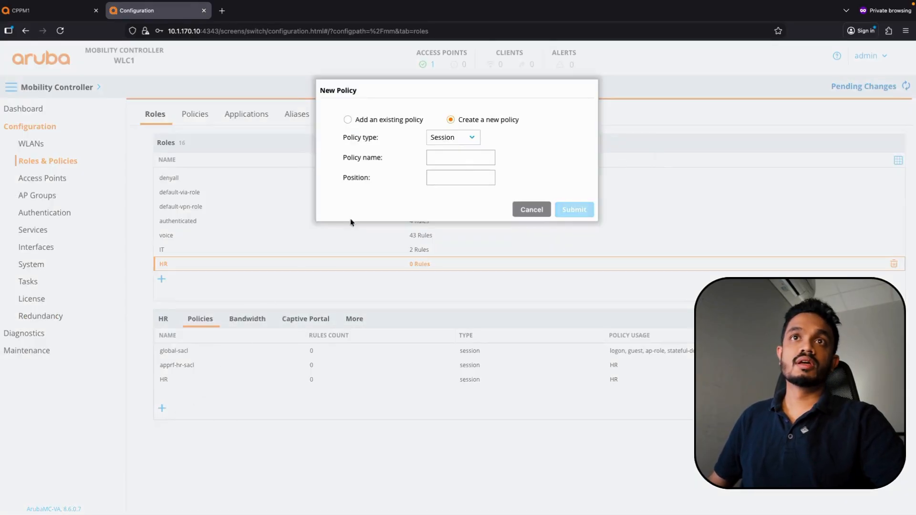
click(366, 121)
click(473, 160)
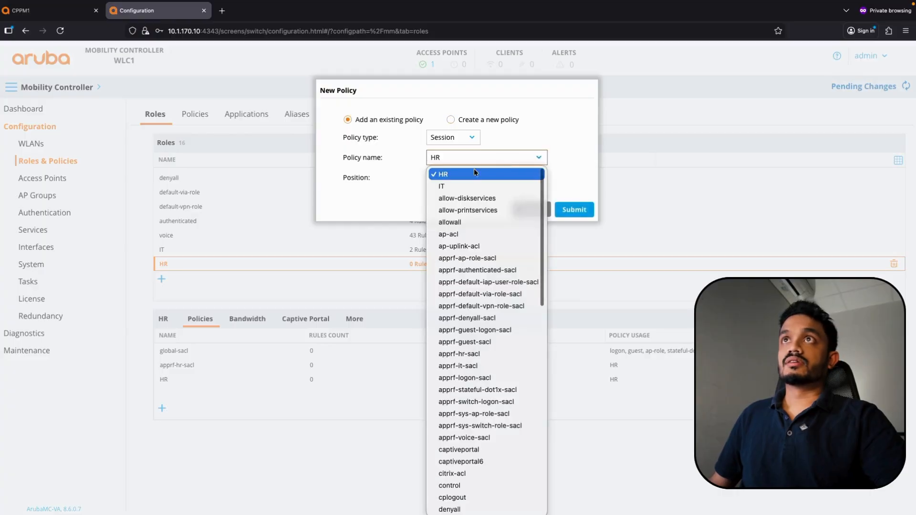
click(470, 222)
click(567, 208)
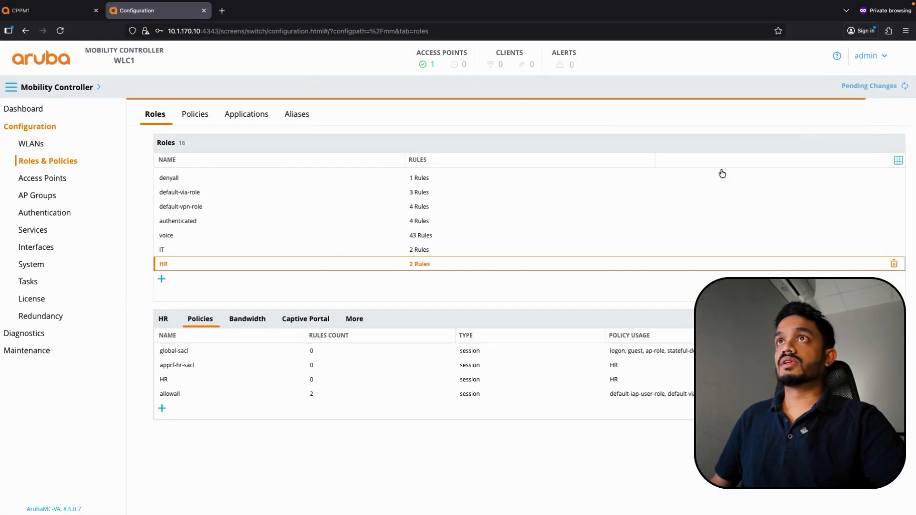
click(881, 86)
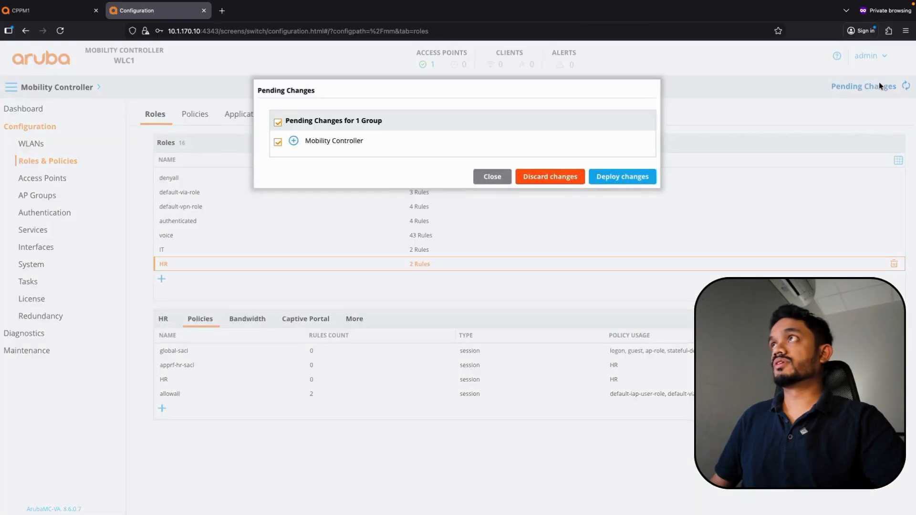
click(622, 177)
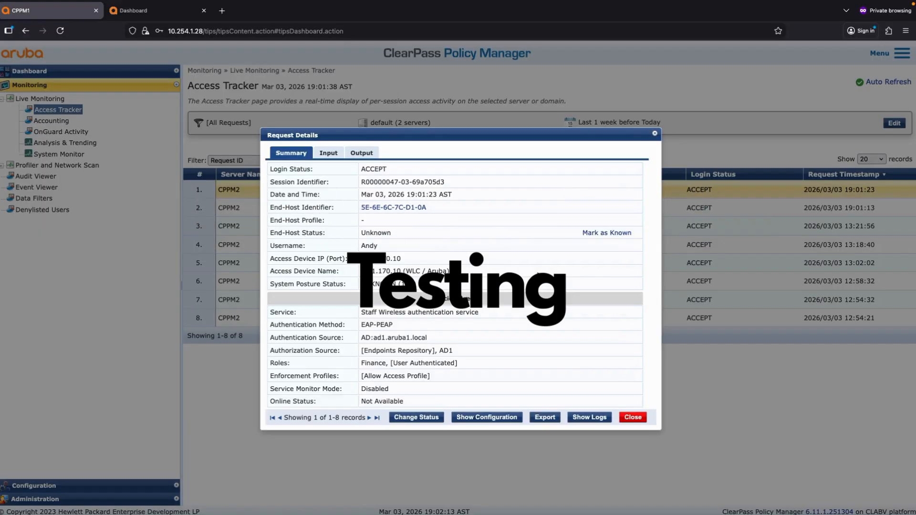
click(145, 17)
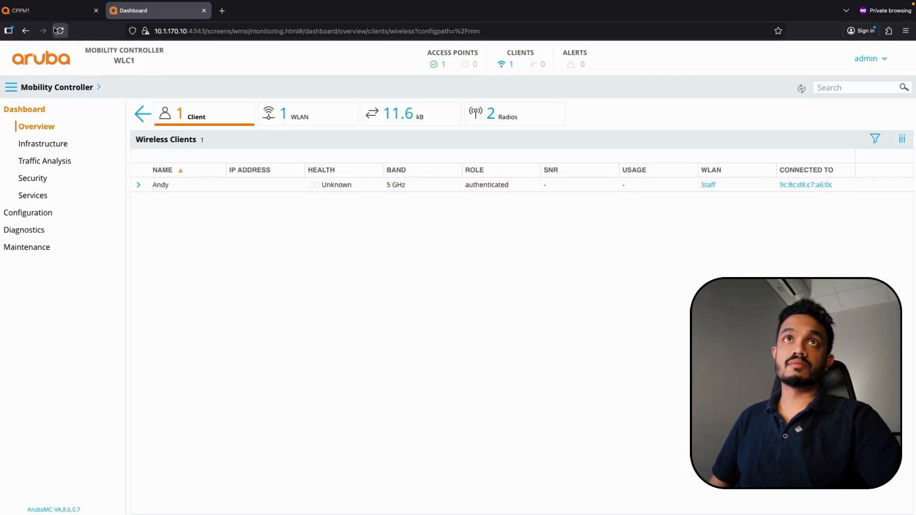
click(47, 10)
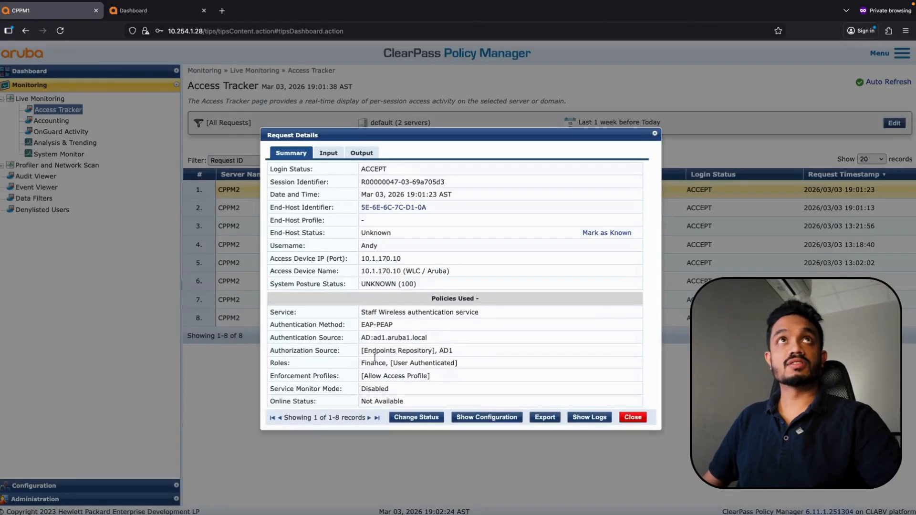
drag(391, 366, 357, 364)
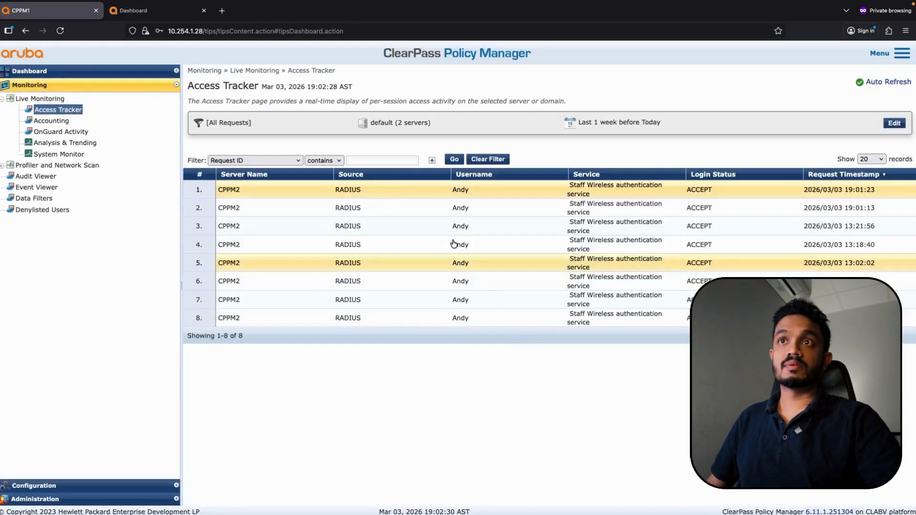
click(633, 418)
click(458, 193)
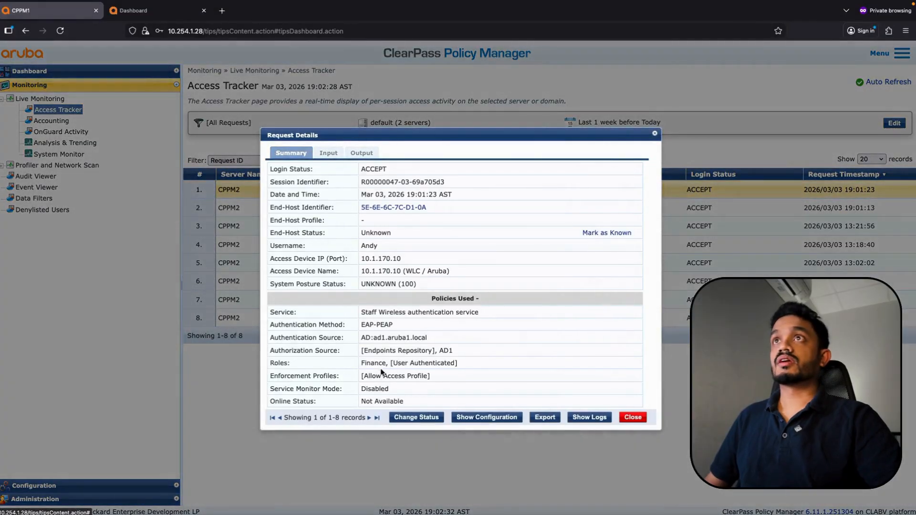
drag(381, 363, 361, 363)
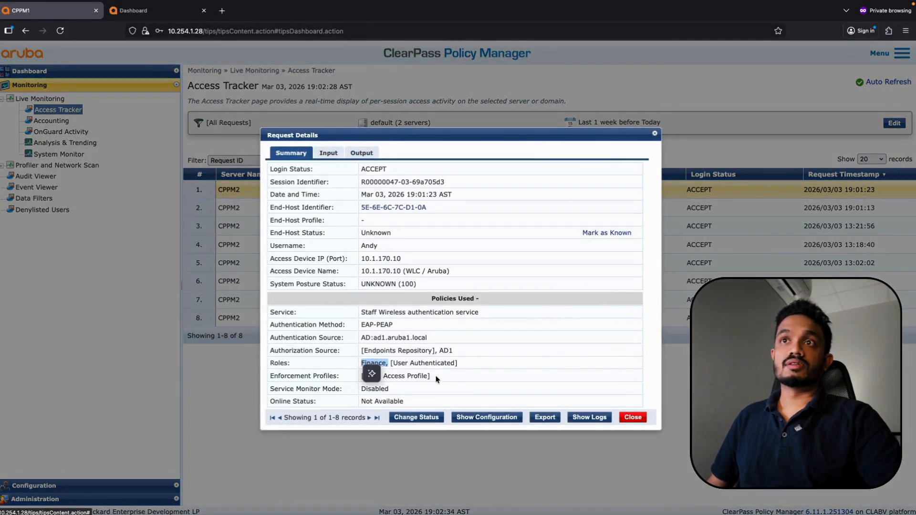
drag(432, 376, 362, 377)
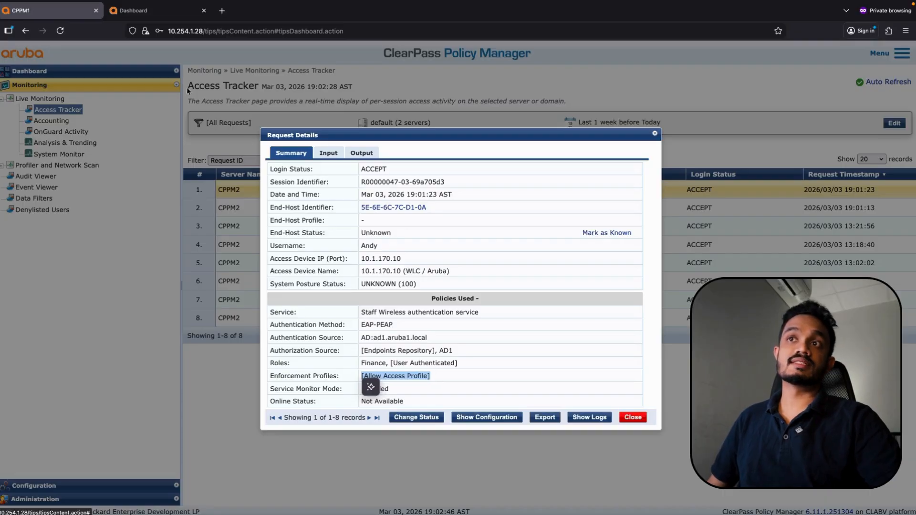
Check the wireless clients dashboard, then open the Staff_aaa_prof AAA profile settings
click(143, 10)
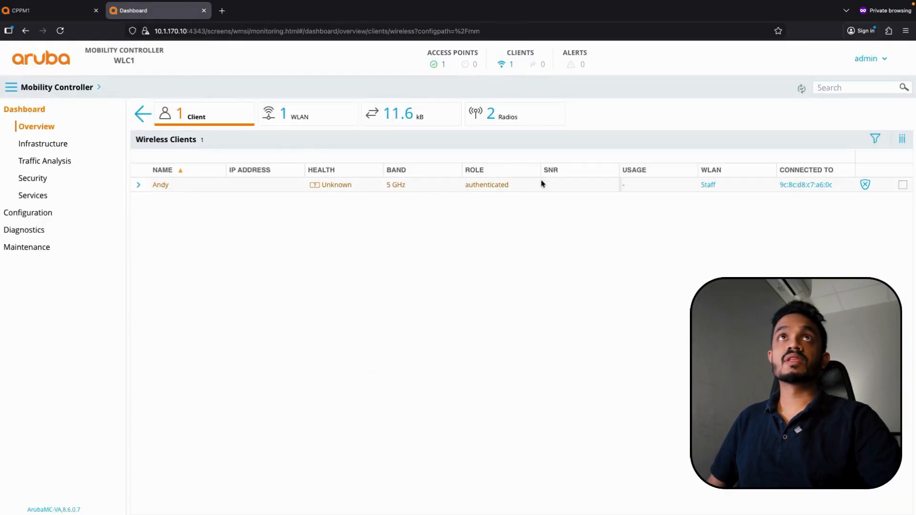
click(41, 214)
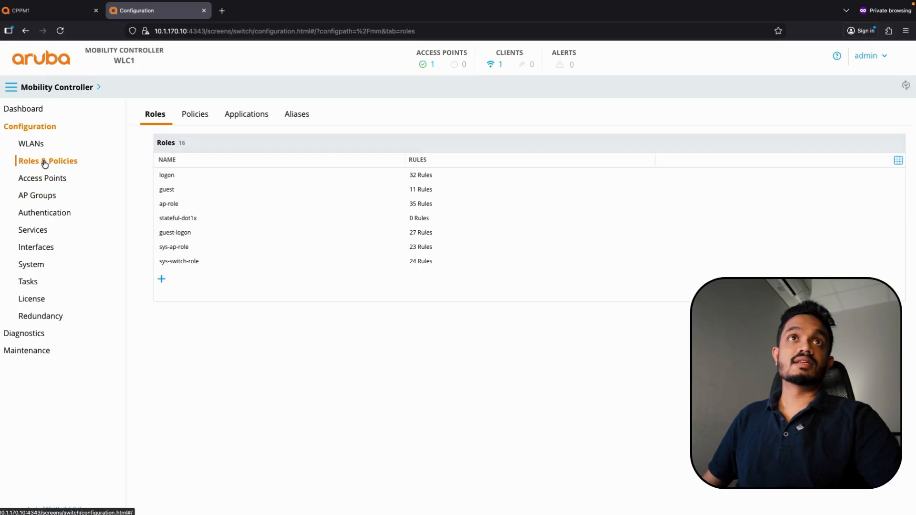
click(47, 213)
click(243, 120)
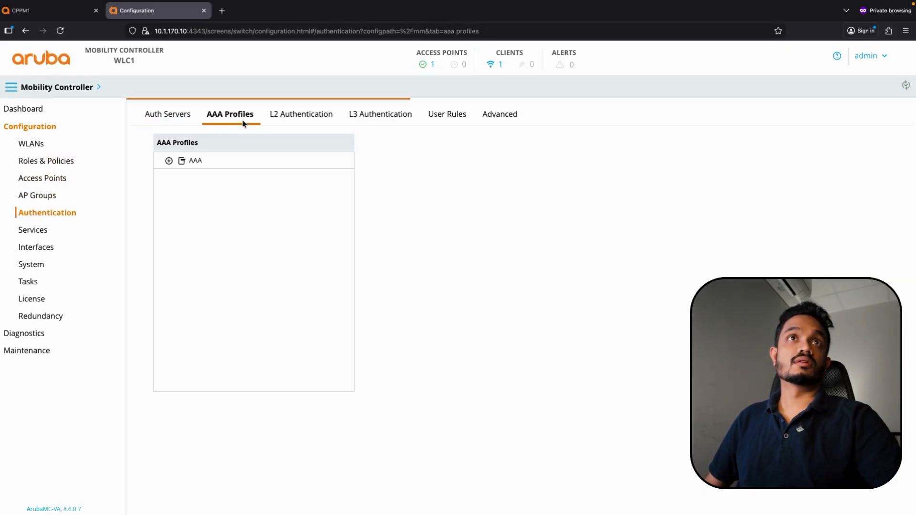
click(196, 160)
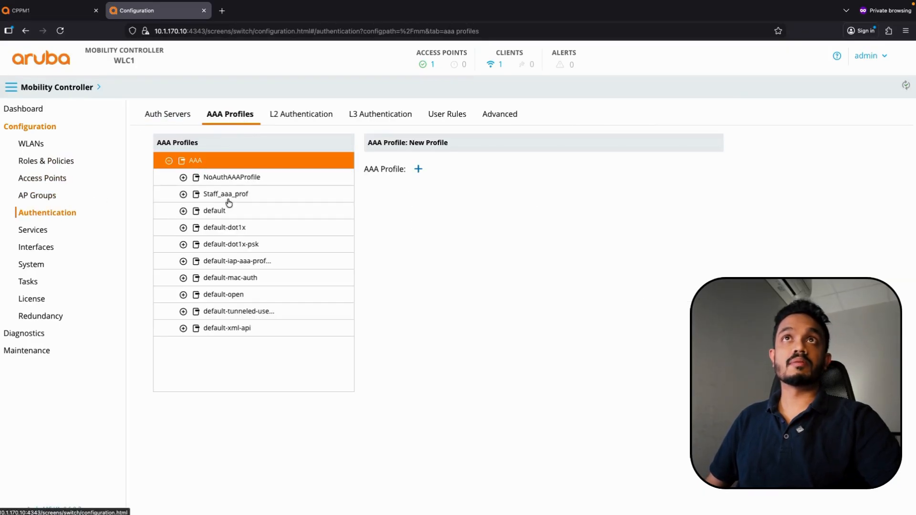
click(224, 194)
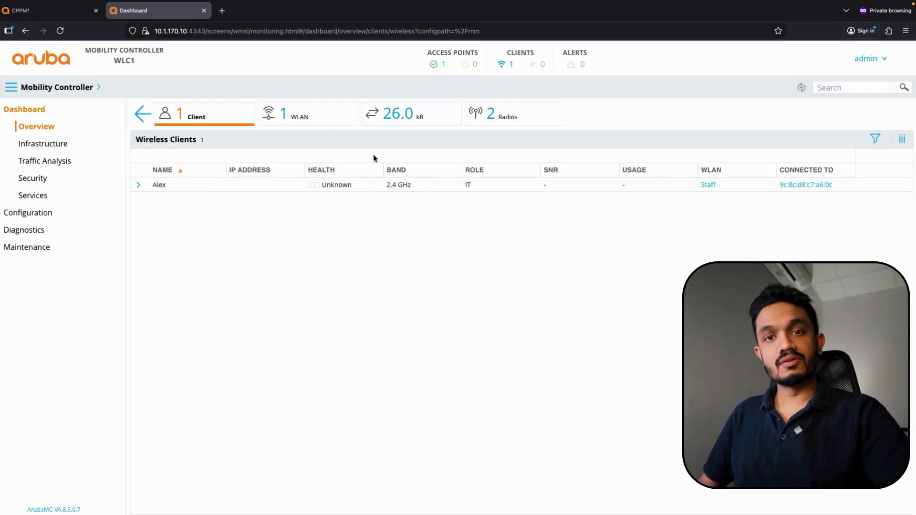
click(39, 18)
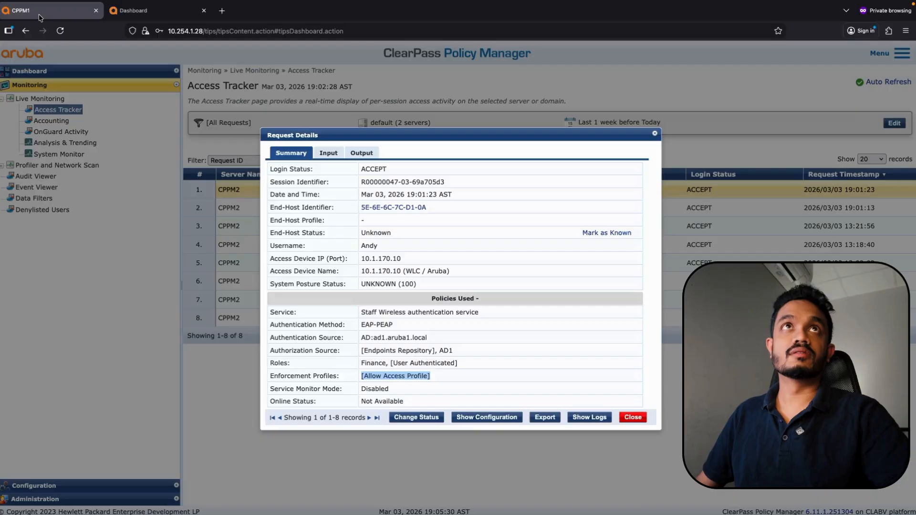
Inspect the newest session's request: IT role with IT User Enforcement Profile
click(633, 417)
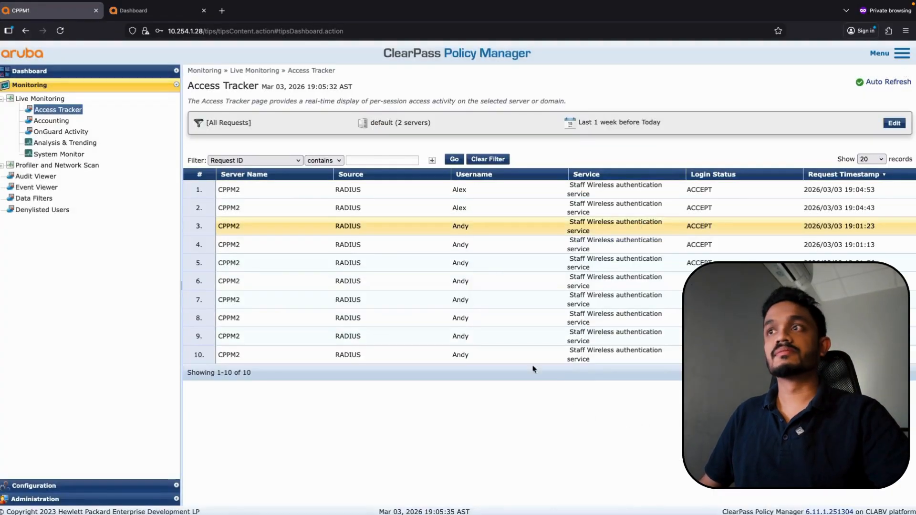
click(472, 191)
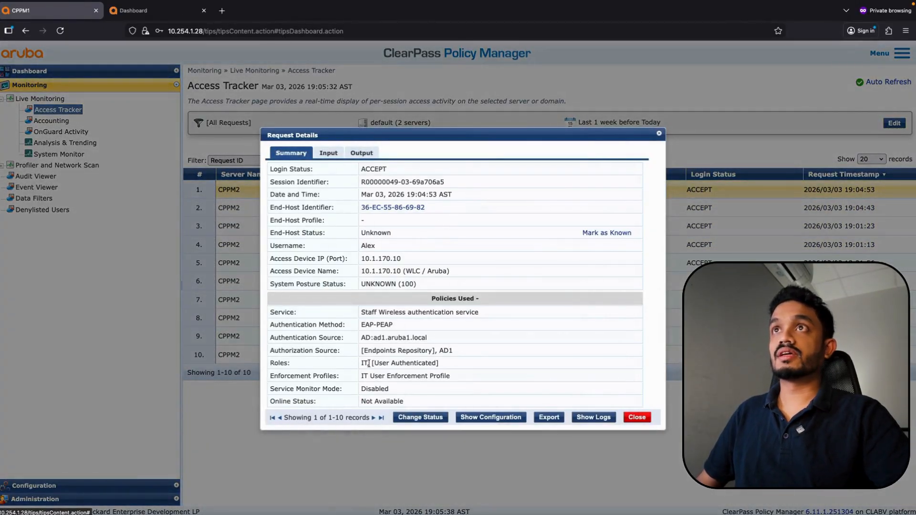
double_click(369, 363)
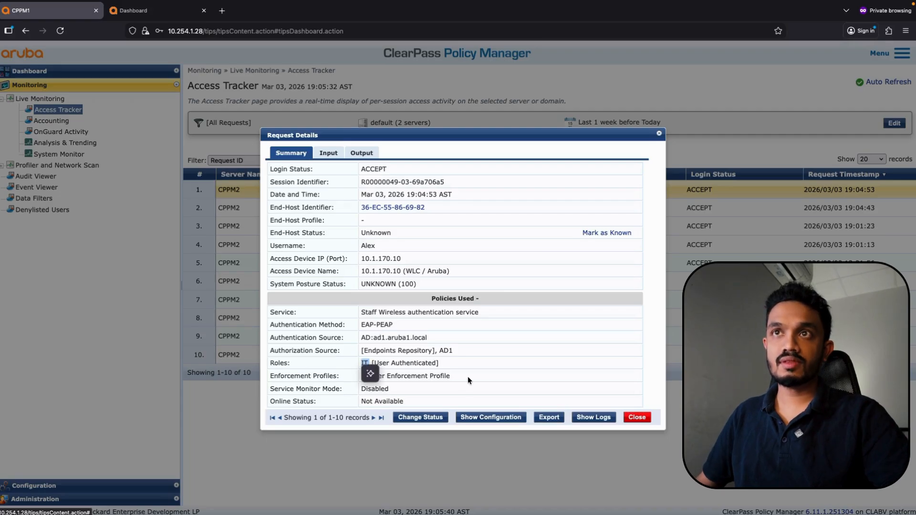
click(454, 363)
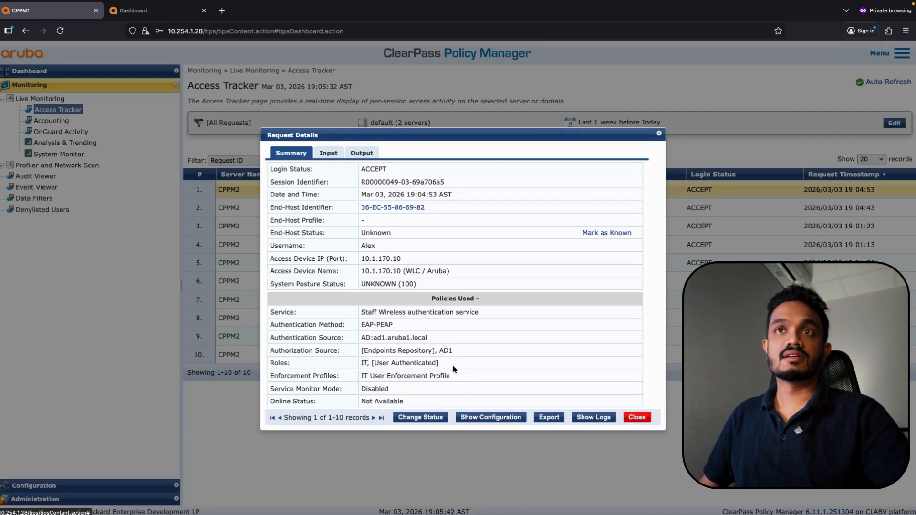
drag(450, 375, 360, 377)
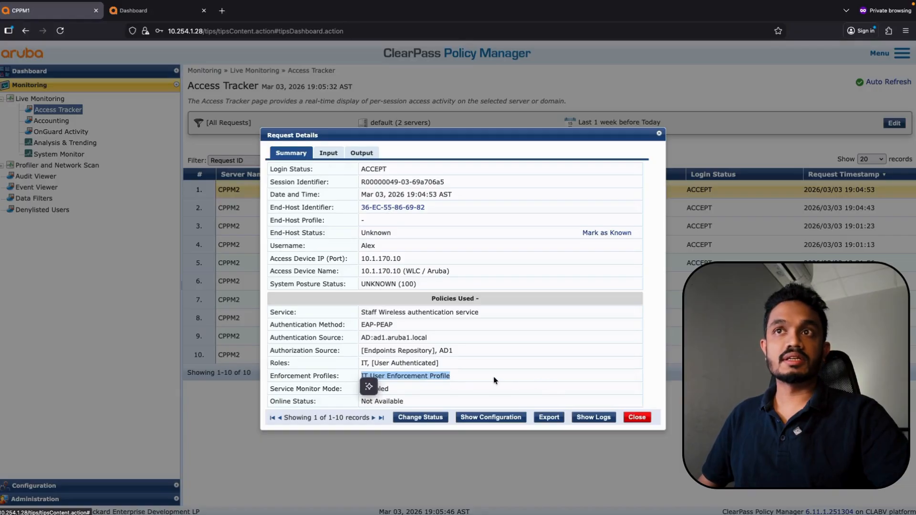
click(637, 417)
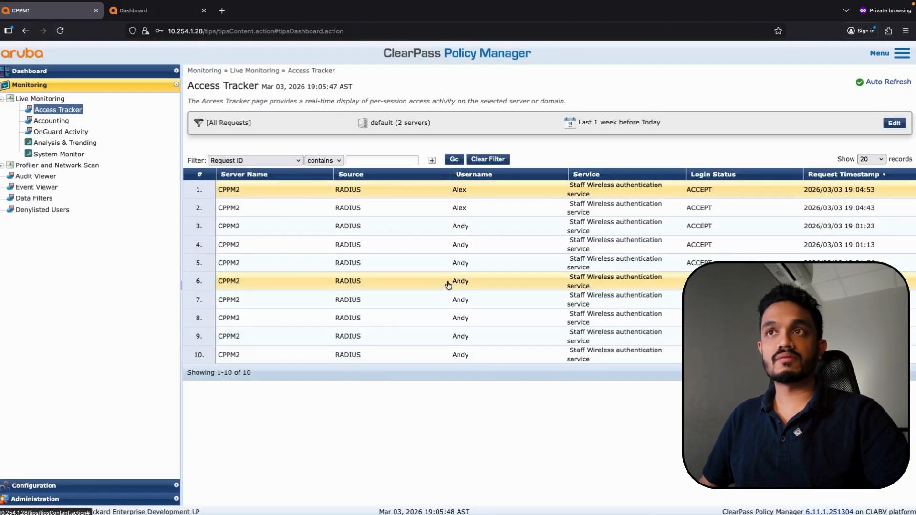
Compare the 19:01:23 session's Allow Access Profile with the IT user's latest IT User Enforcement Profile
click(466, 229)
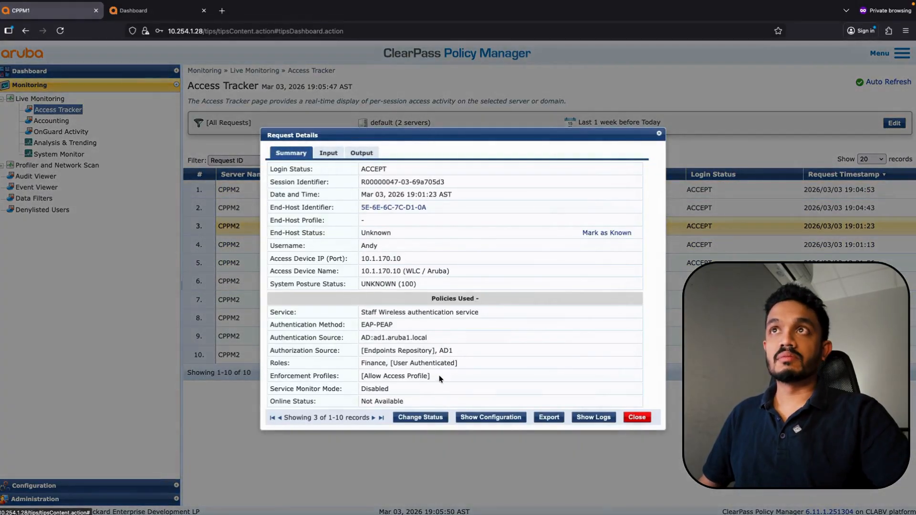
drag(439, 376, 360, 376)
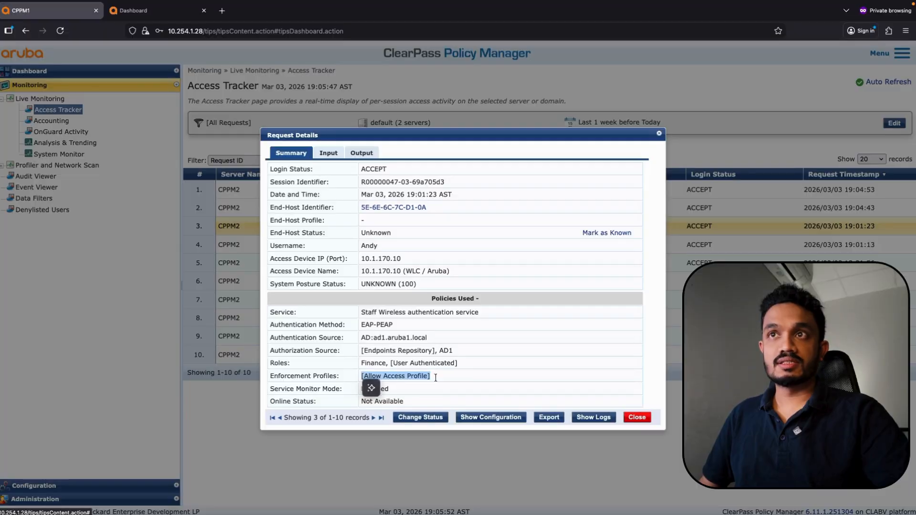
click(637, 417)
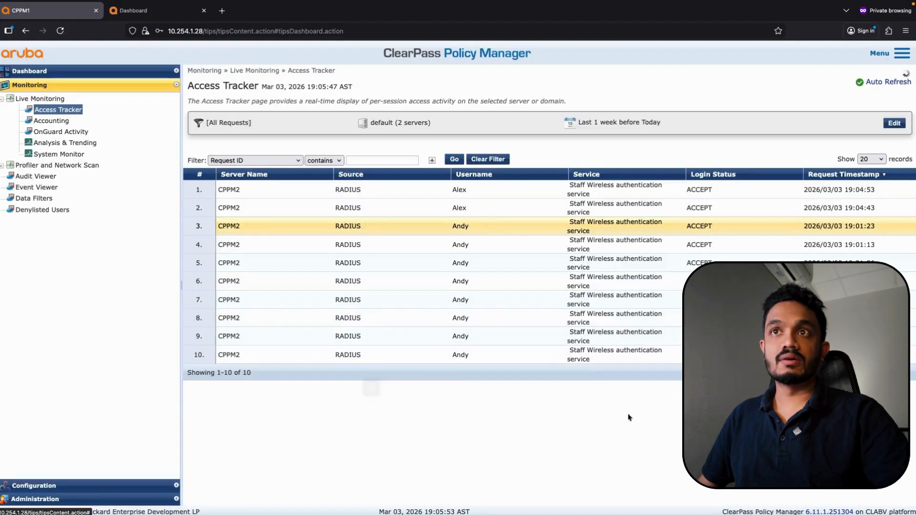
click(467, 198)
drag(457, 376, 357, 375)
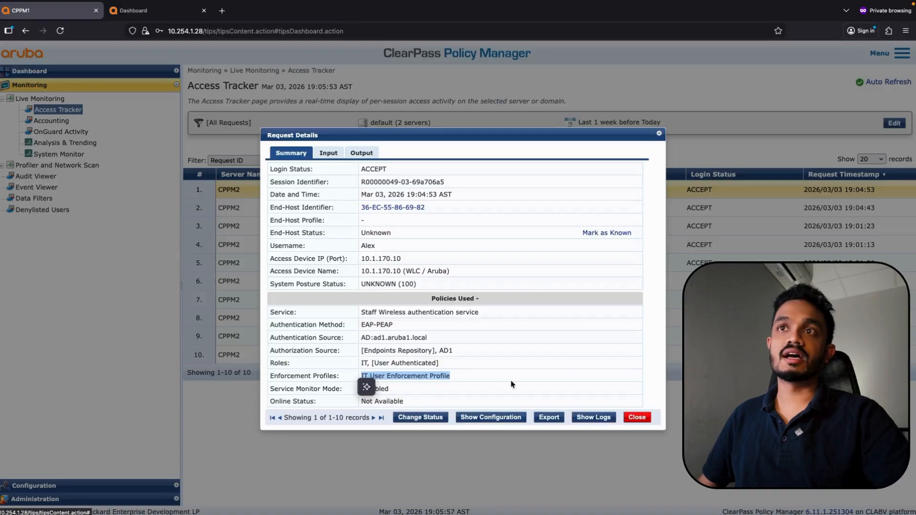
click(638, 417)
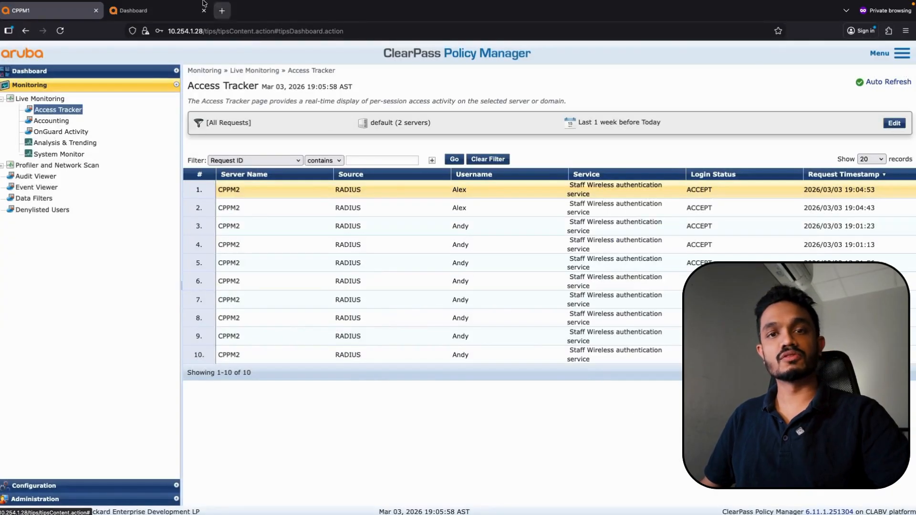
click(129, 11)
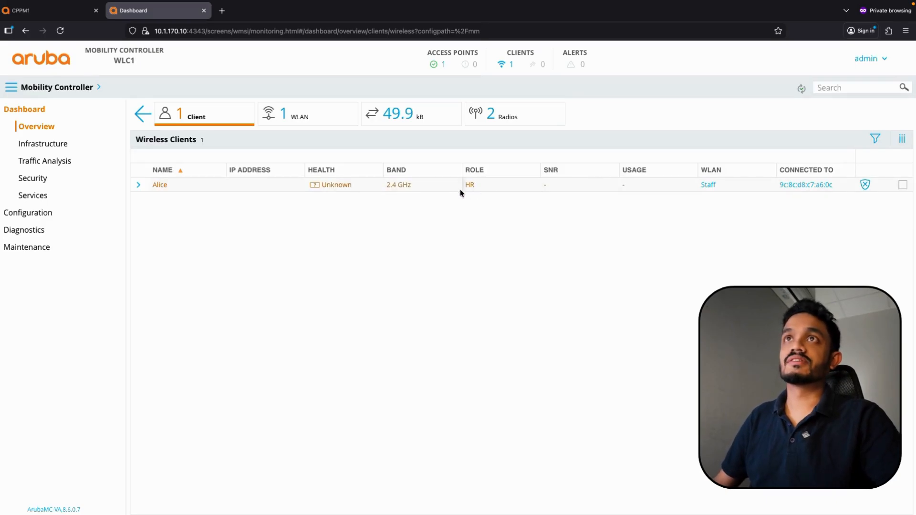
Refresh Access Tracker and confirm the newest request got the HR role and HR Enforcement Profile
click(38, 13)
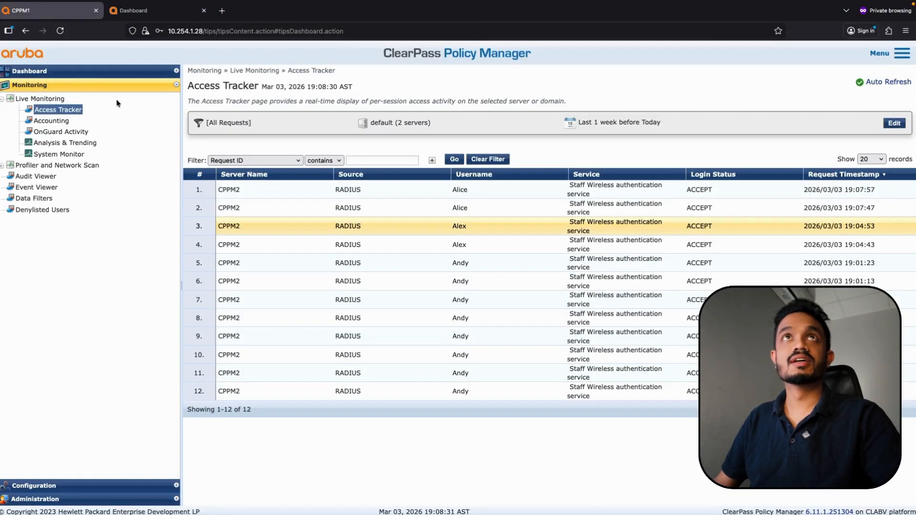
click(448, 163)
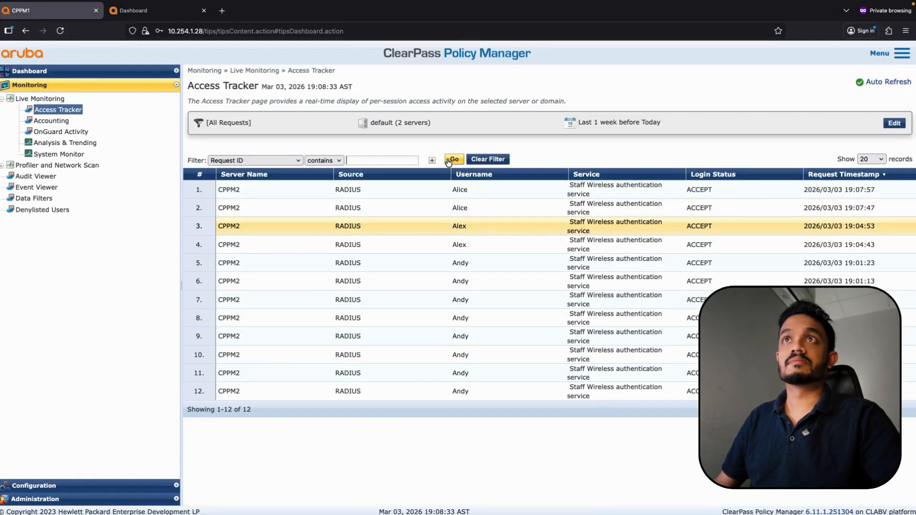
click(470, 190)
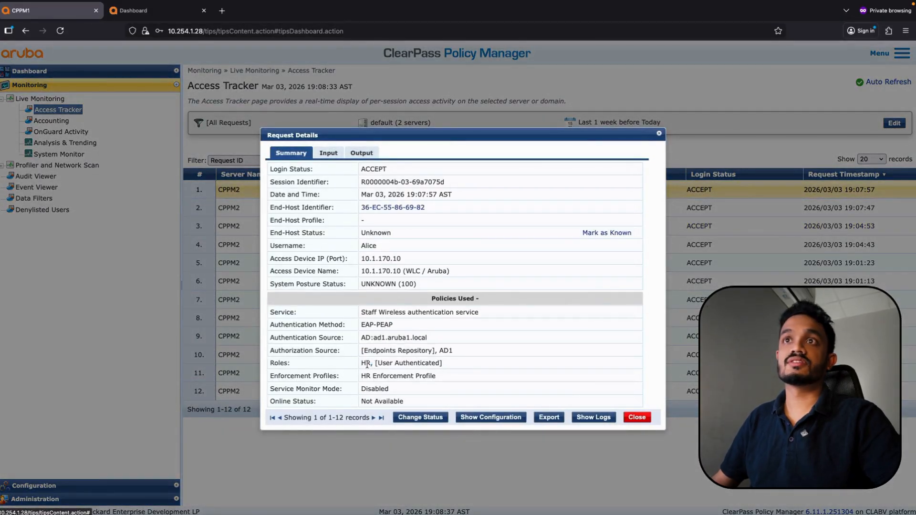
drag(374, 363, 357, 363)
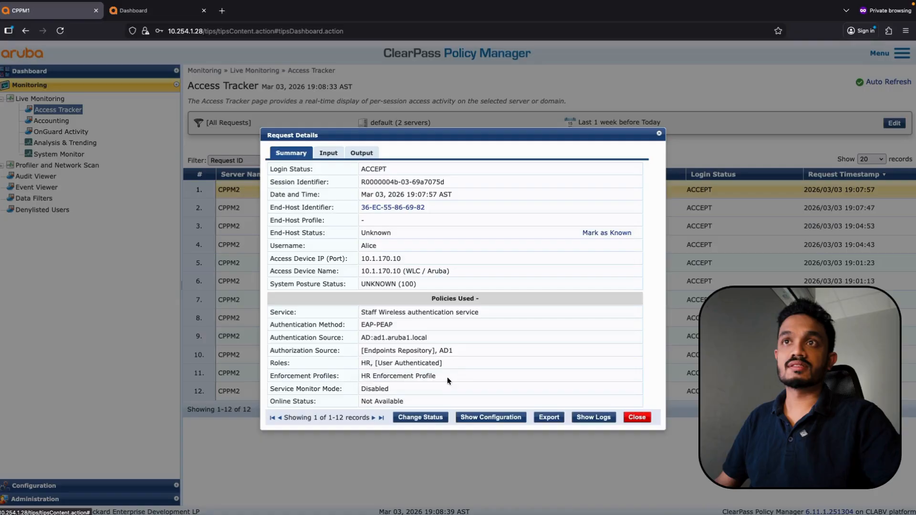
drag(448, 376, 360, 376)
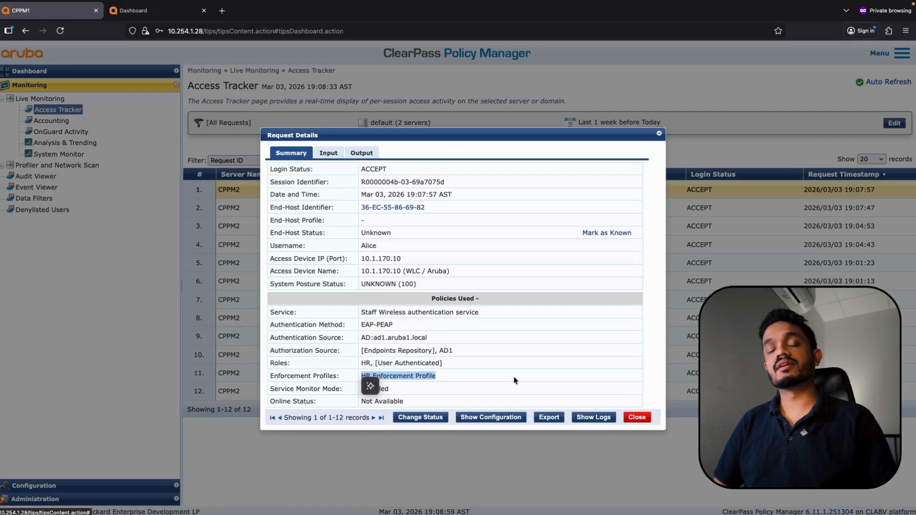
click(637, 417)
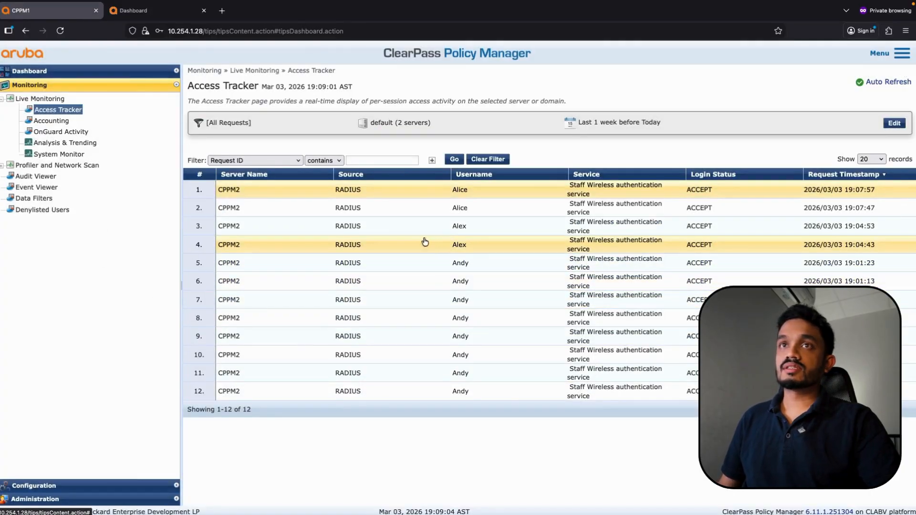
Check the Finance user's request shows Allow Access Profile, then go to the Enforcement Profiles list
click(34, 485)
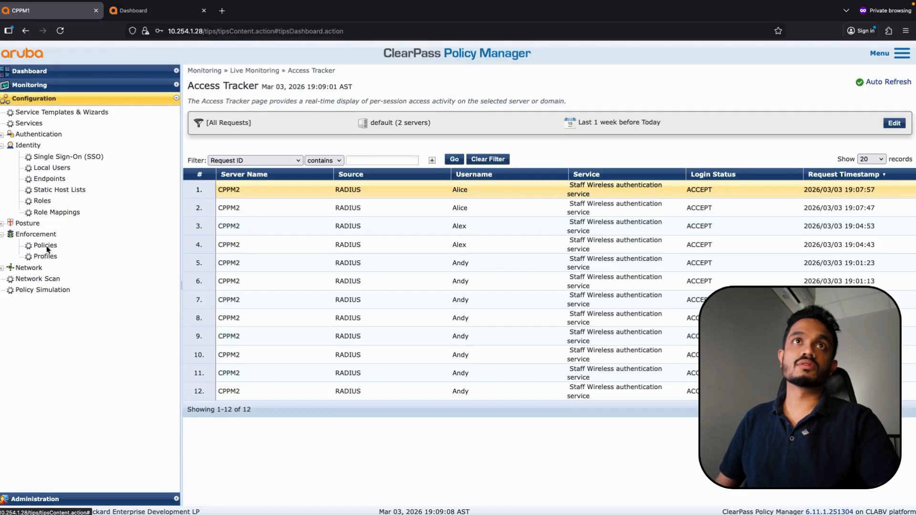
click(467, 373)
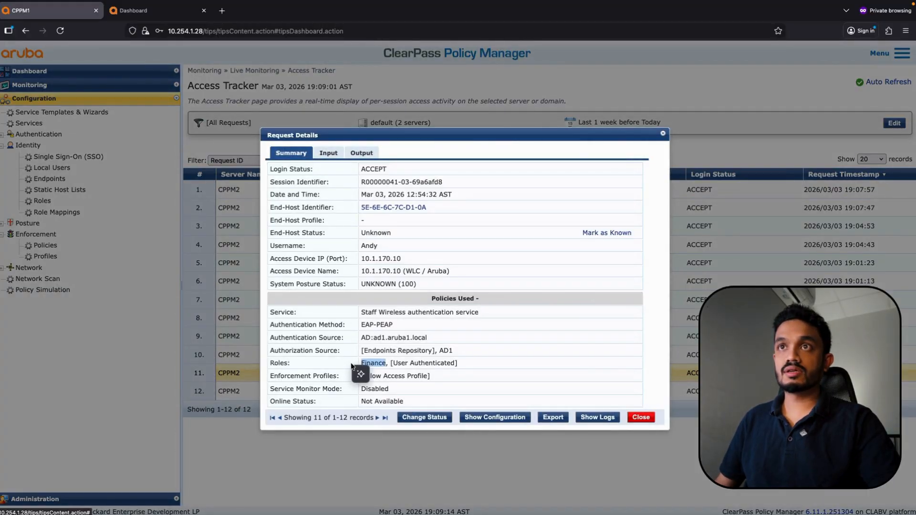
click(641, 418)
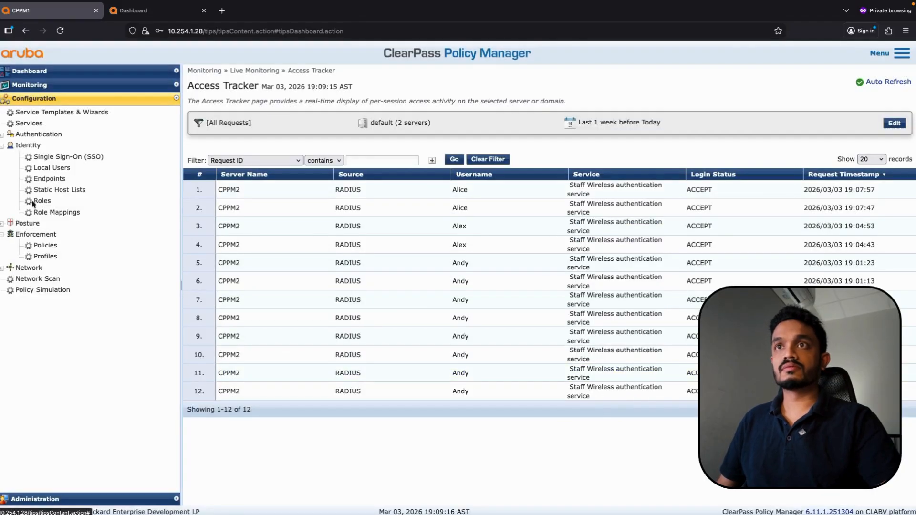
click(43, 256)
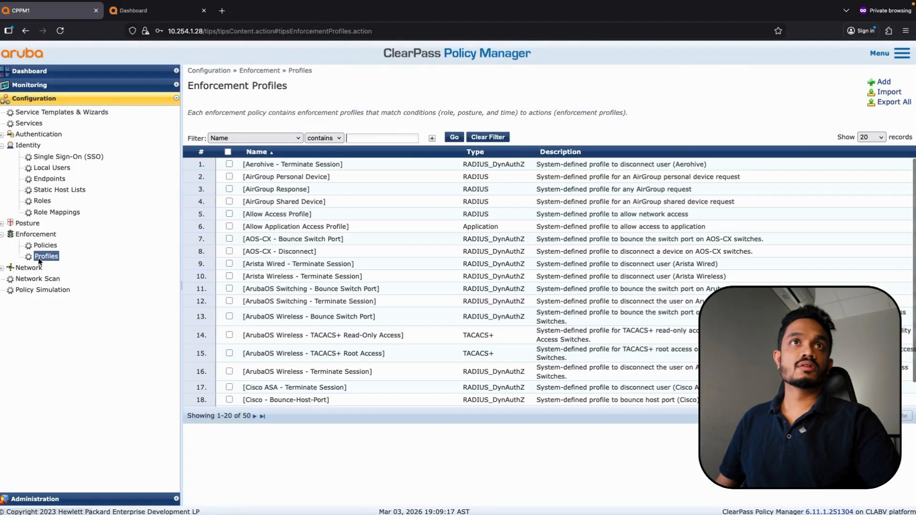
Start a new enforcement profile named 'Finance user Enforcement Profile'
click(883, 82)
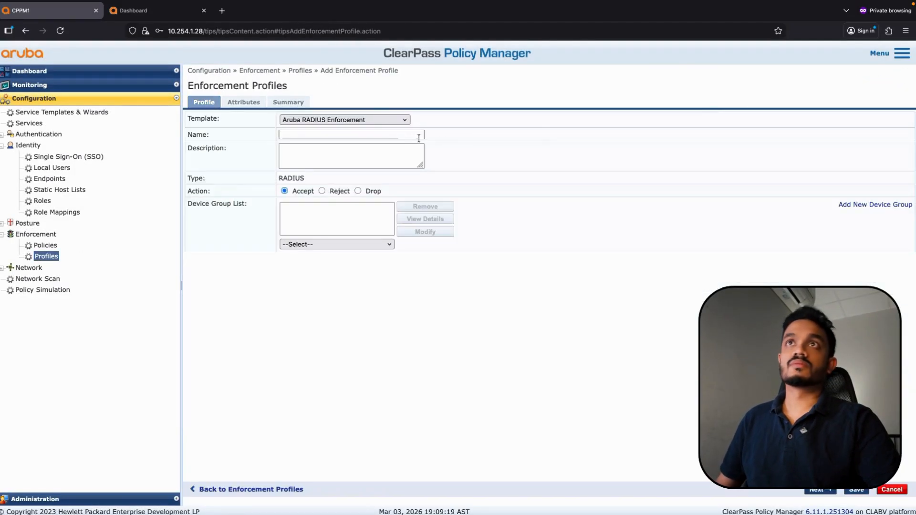
click(306, 135)
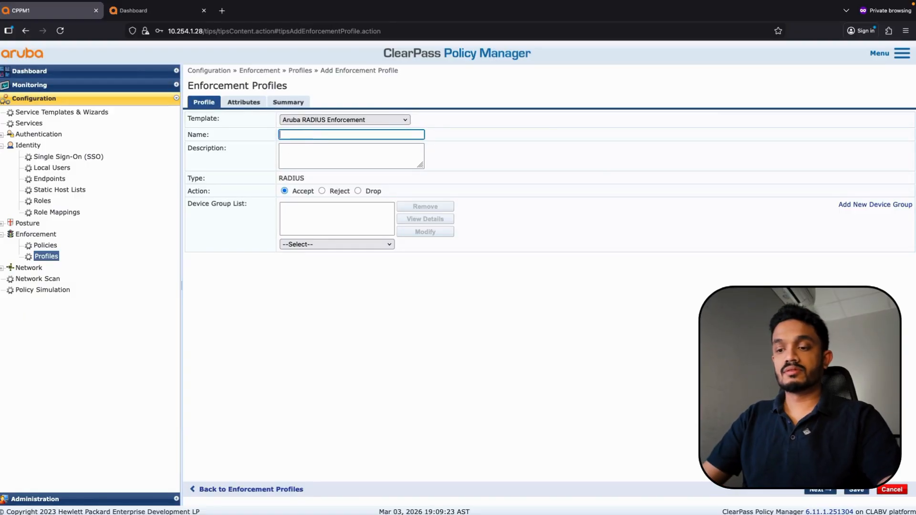
text(Finance)
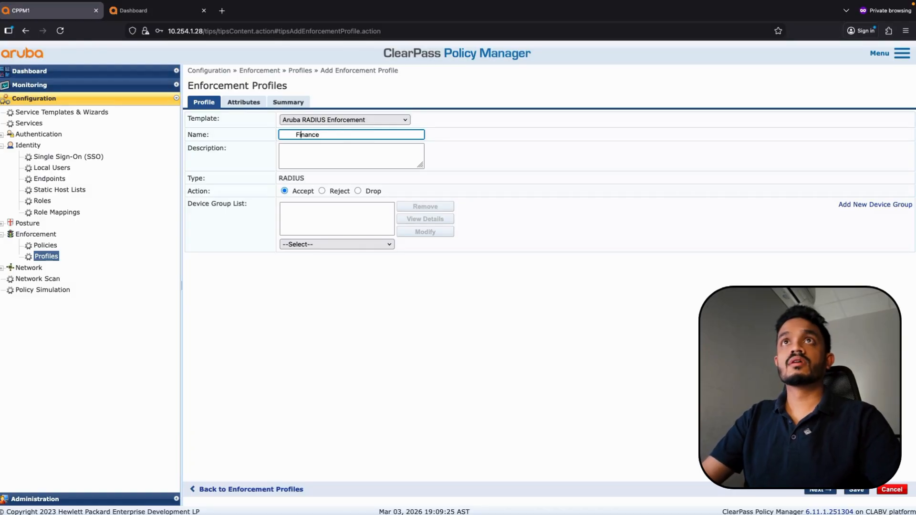
key(BackSpace)
key(BackSpace)
key(BackSpace)
key(BackSpace)
key(BackSpace)
key(BackSpace)
key(BackSpace)
key(BackSpace)
key(BackSpace)
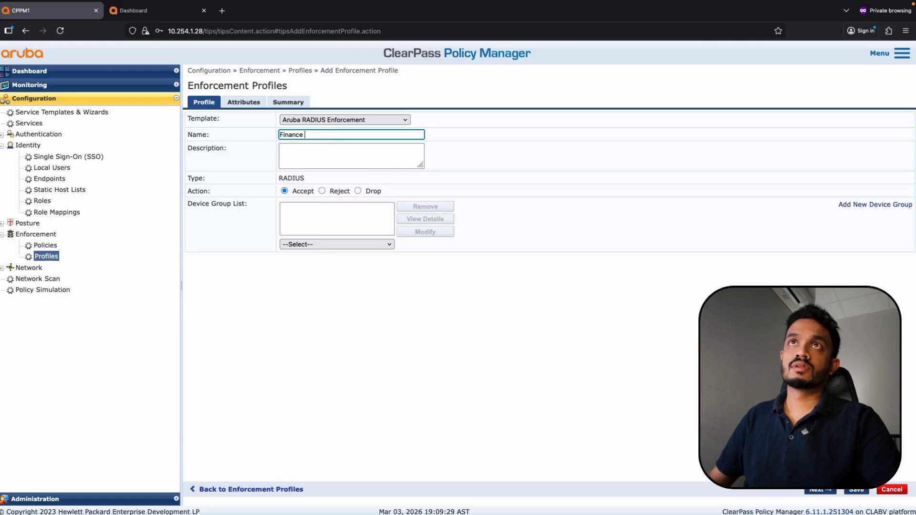
text(user Enf)
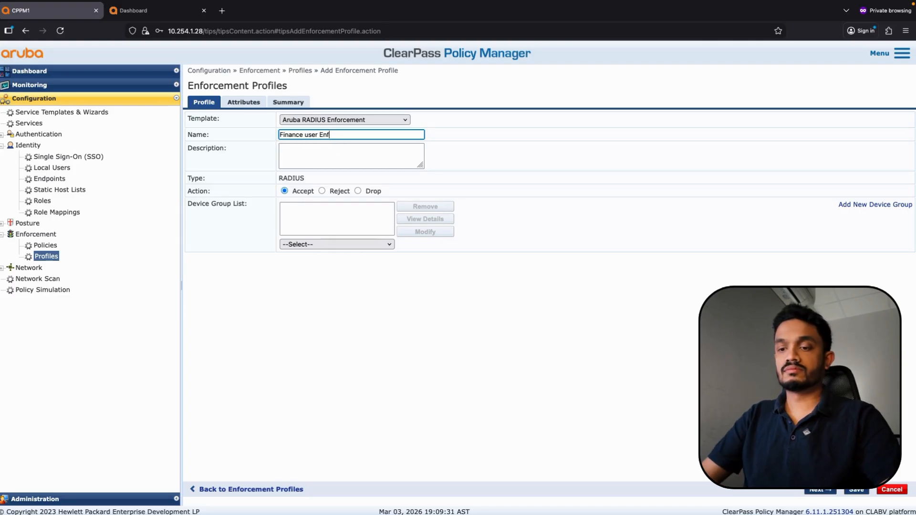
text(orcement )
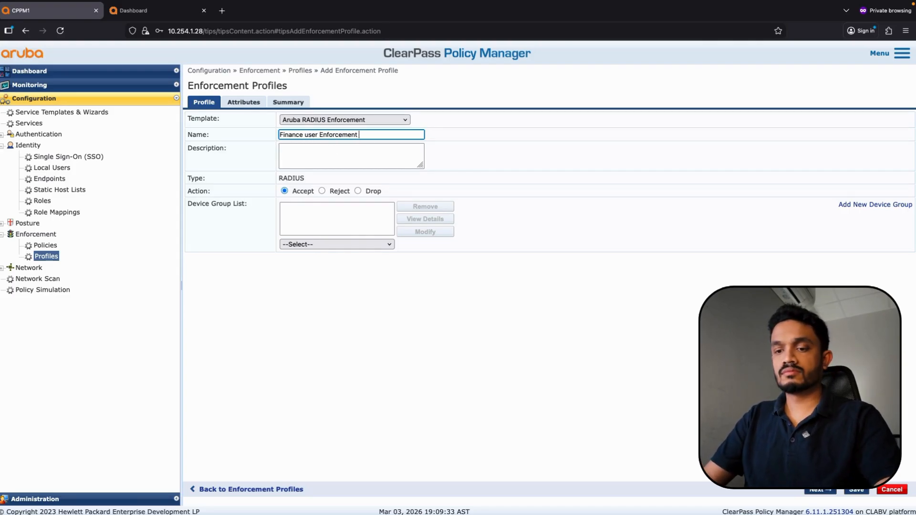
text(Profile)
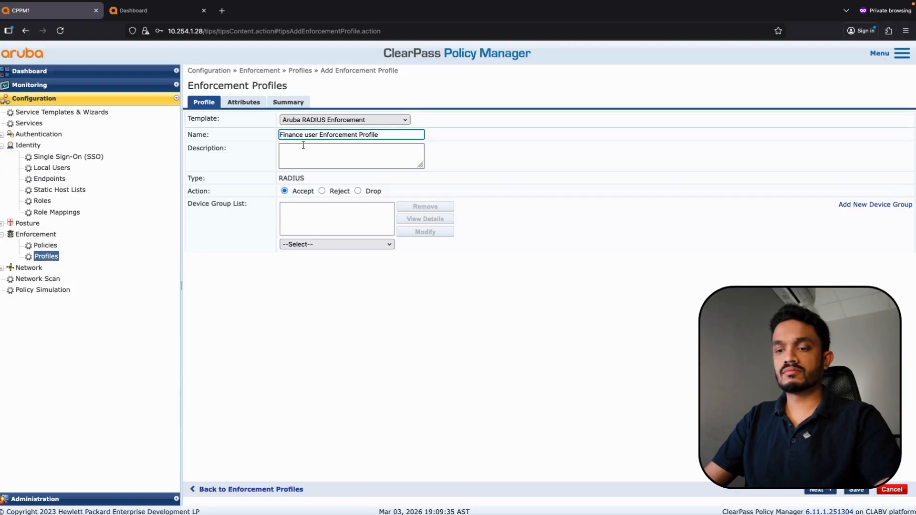
Add the attribute Aruba-User-Role = Finance and save the profile
click(243, 102)
click(643, 130)
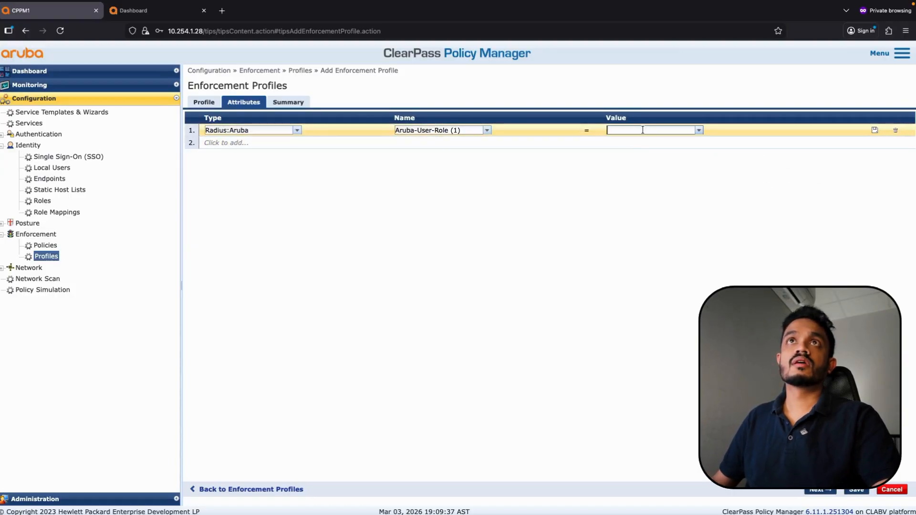
text(Finance)
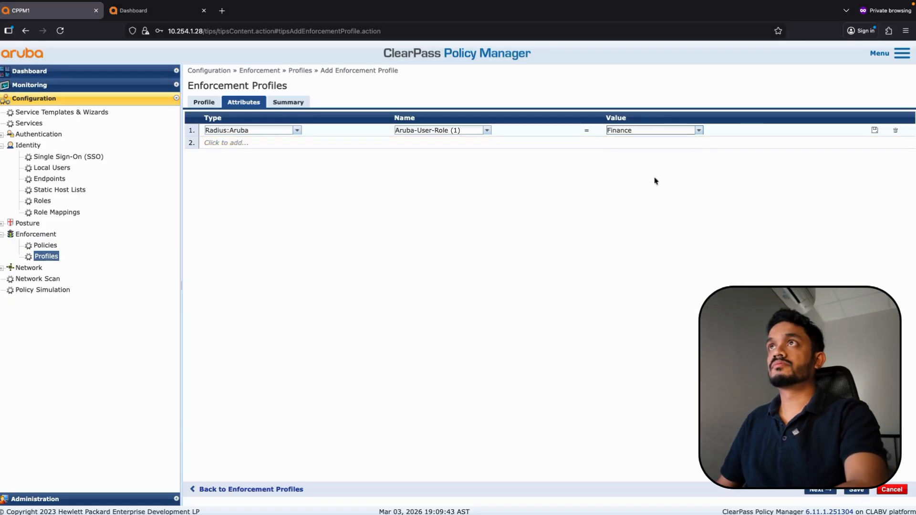
click(875, 130)
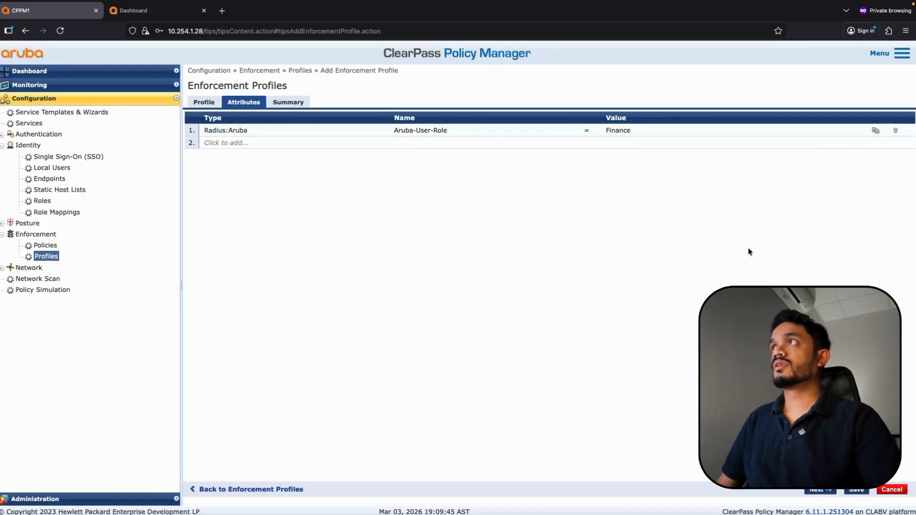
click(856, 490)
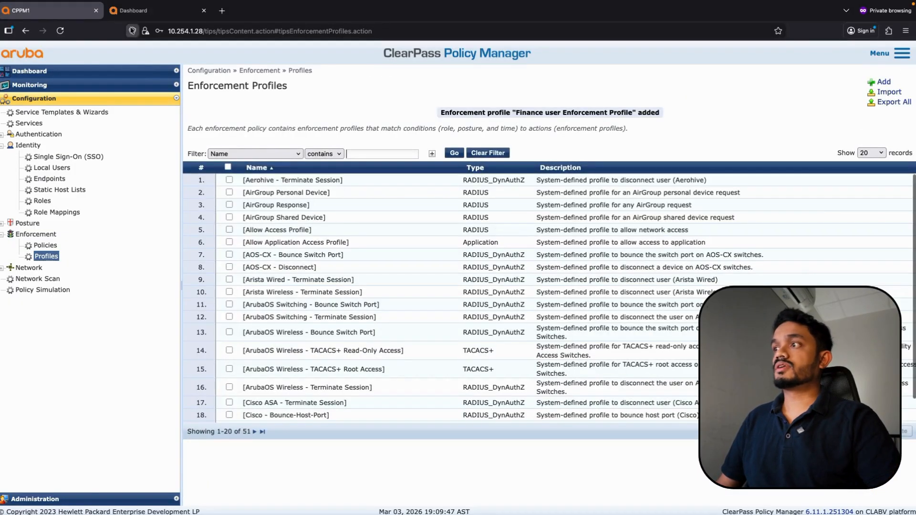
Create a user role named Finance on the mobility controller
click(136, 10)
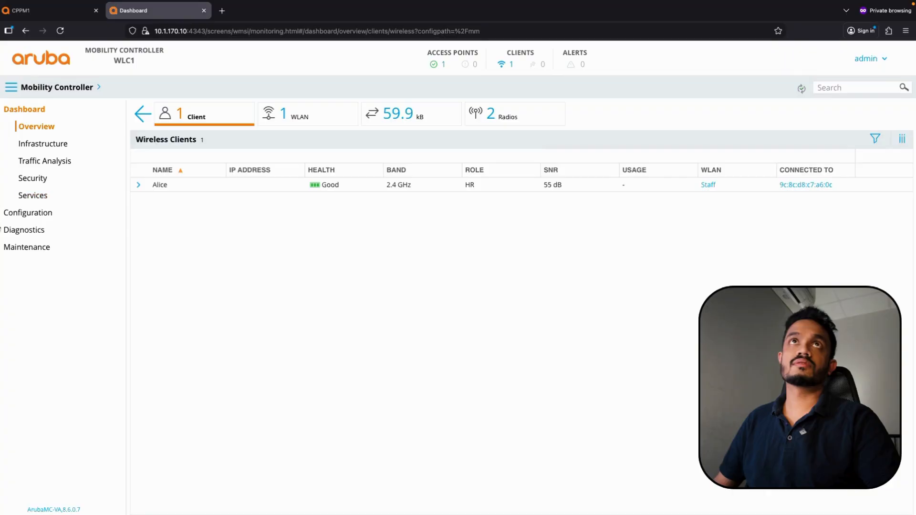
click(35, 213)
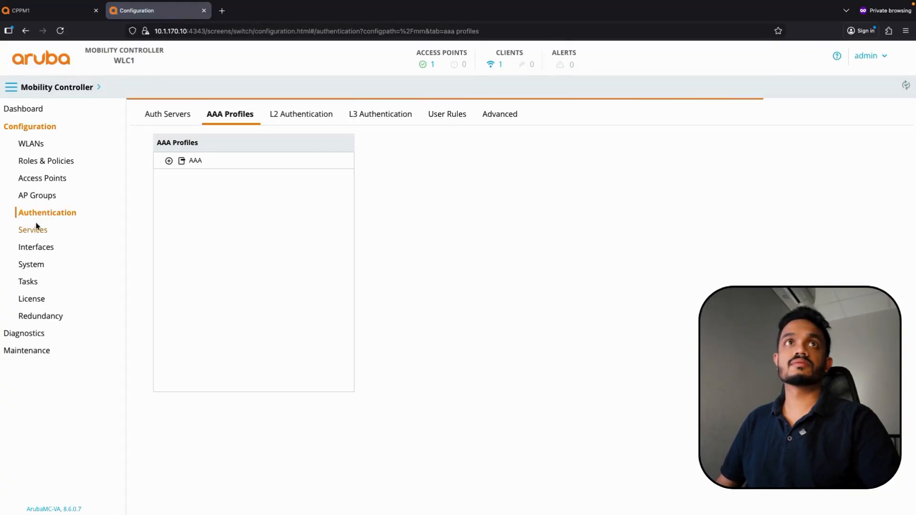
click(41, 162)
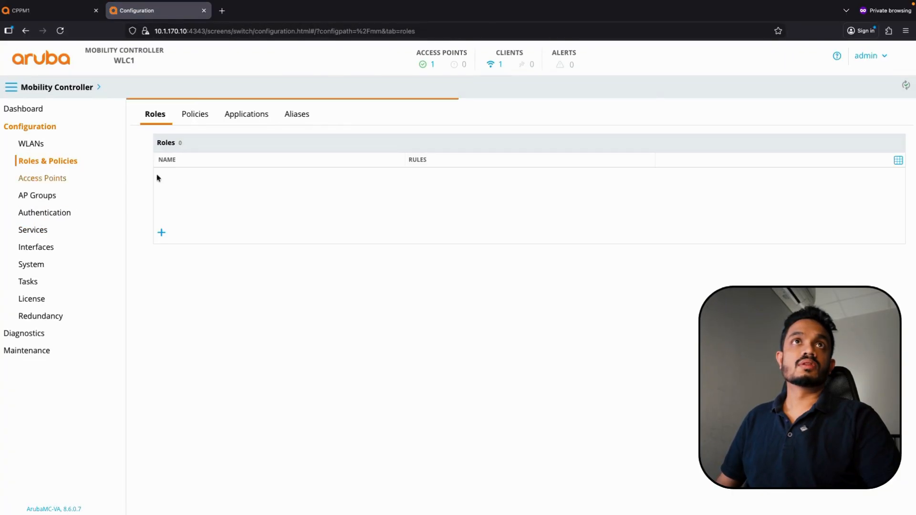
click(162, 279)
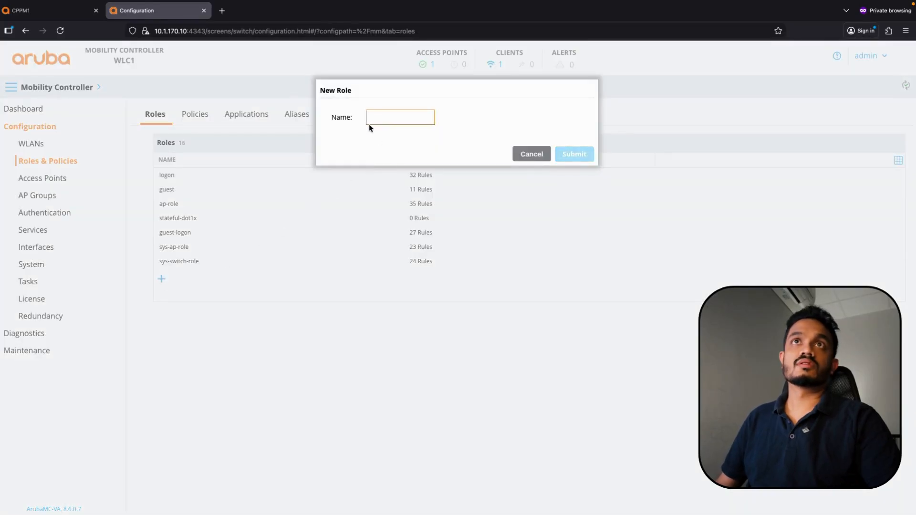
text(Finance)
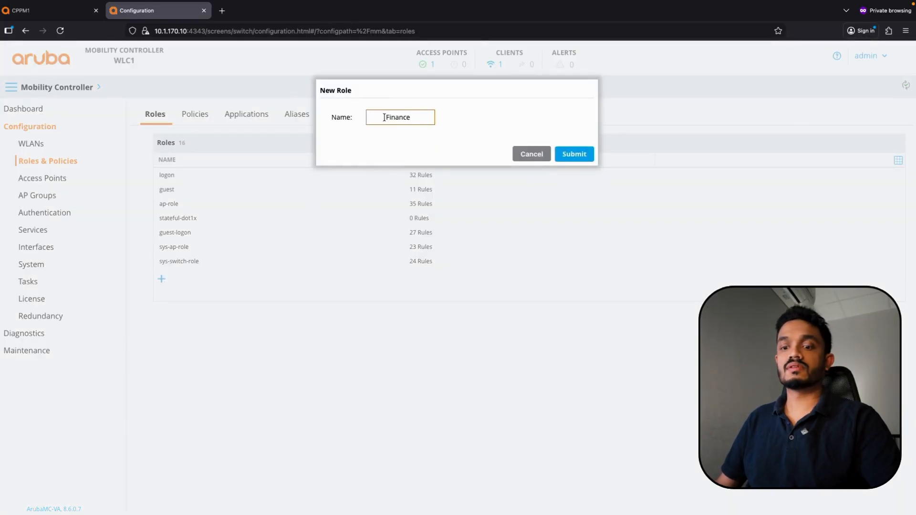
key(BackSpace)
key(BackSpace)
key(BackSpace)
key(BackSpace)
key(BackSpace)
key(BackSpace)
key(BackSpace)
key(BackSpace)
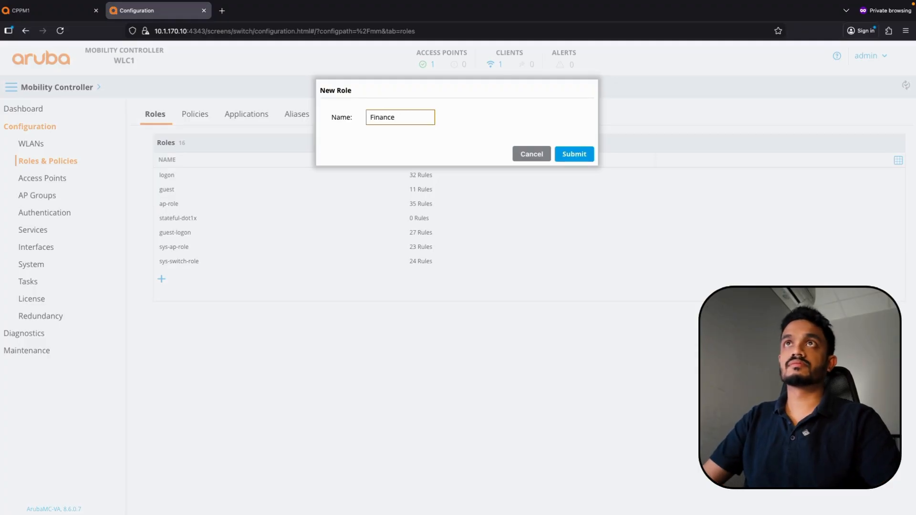
click(588, 153)
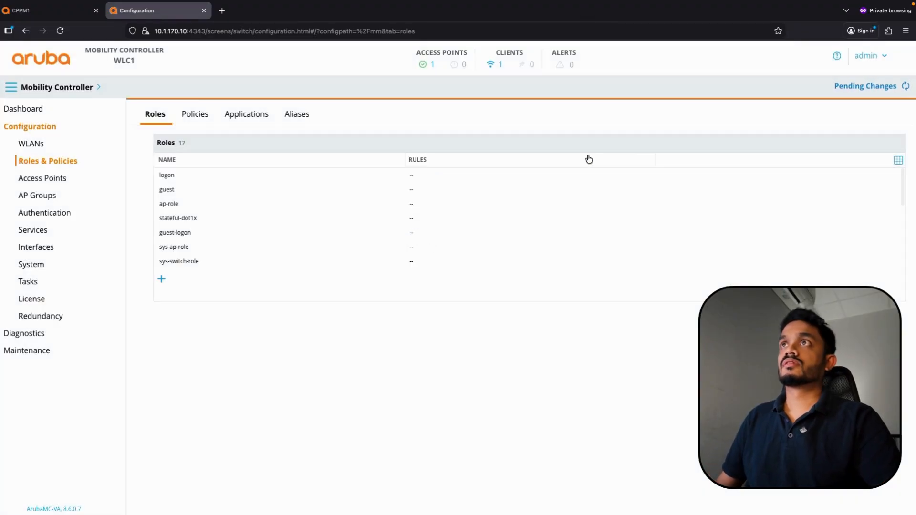
Attach the existing allowall policy to the Finance role and deploy the pending changes
scroll(196, 232, down, 3)
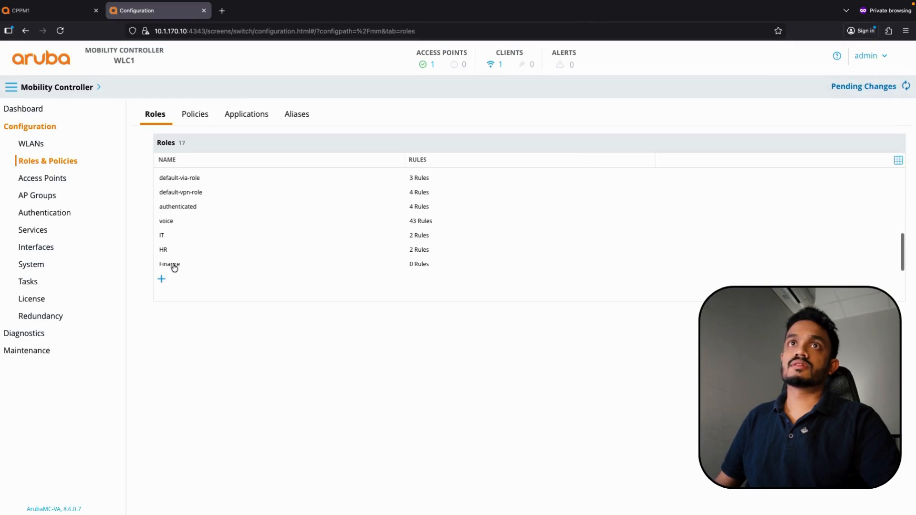
click(174, 265)
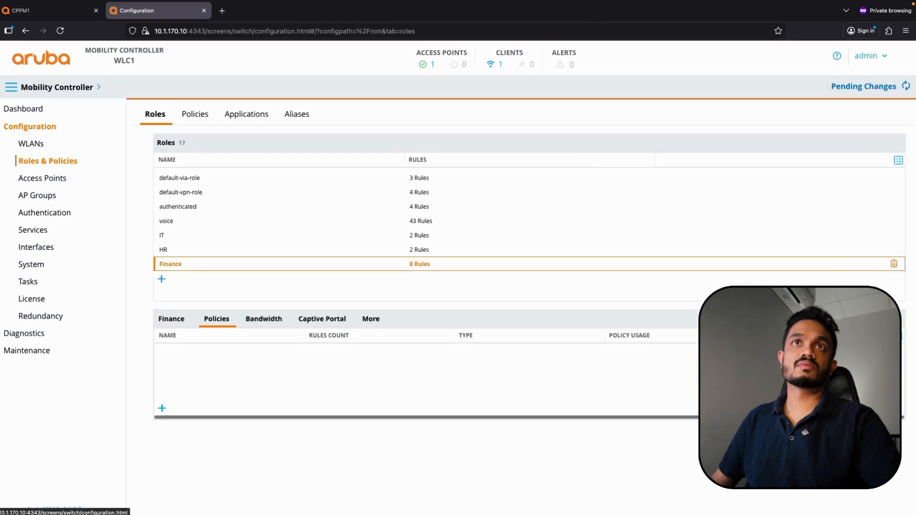
click(160, 409)
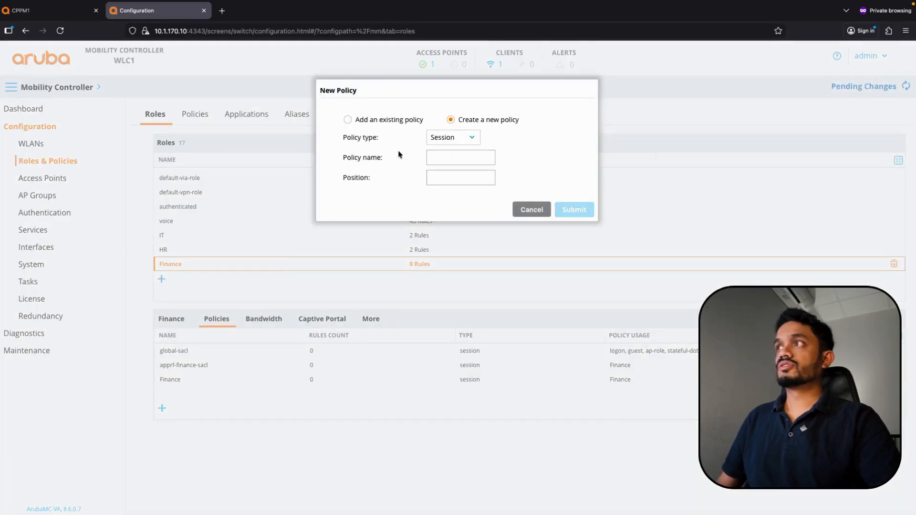
click(366, 119)
click(459, 158)
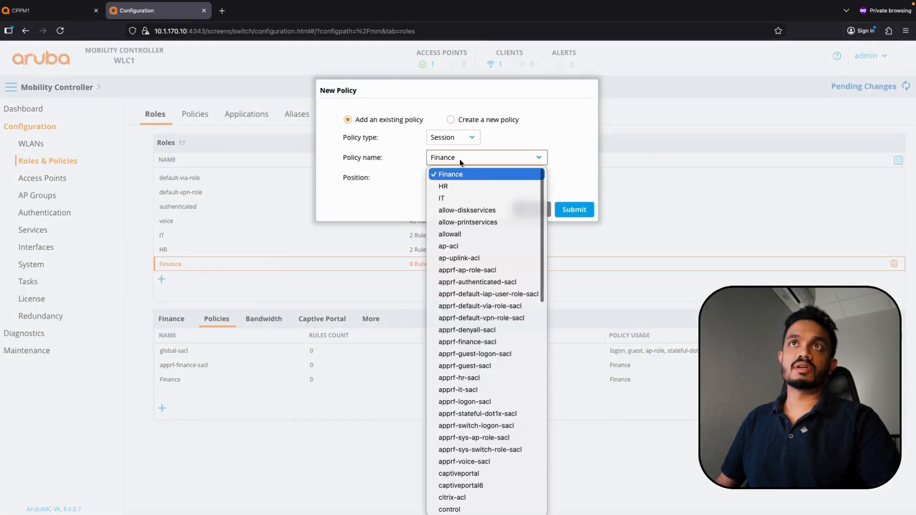
click(459, 235)
click(575, 210)
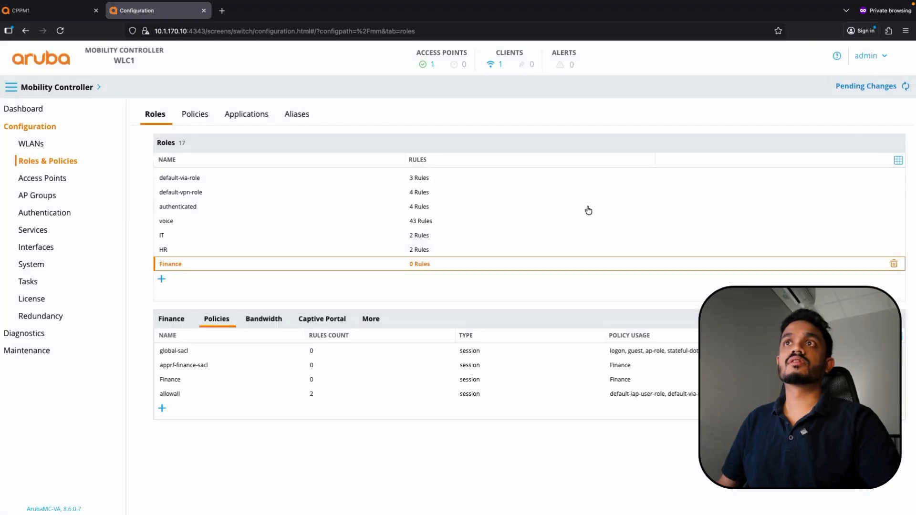
click(880, 87)
click(635, 177)
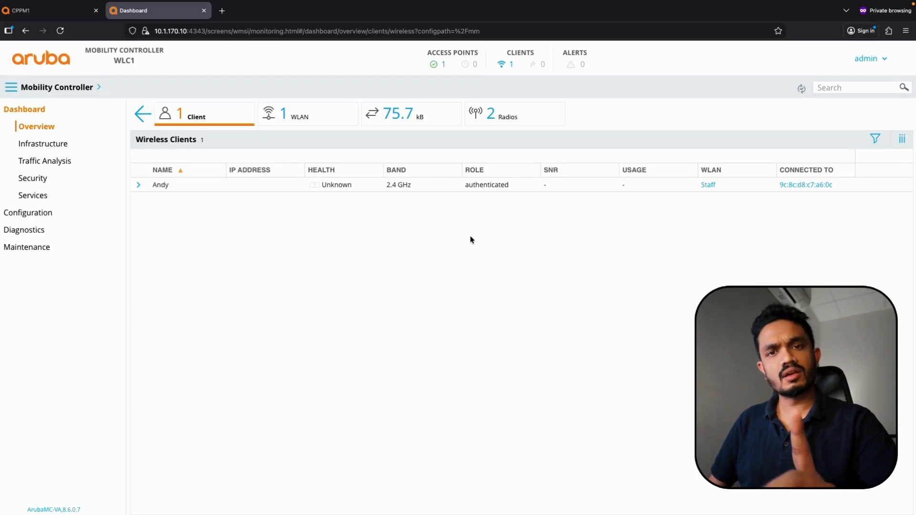
Refresh Access Tracker and confirm the newest request has the Finance role but still Allow Access Profile
click(30, 15)
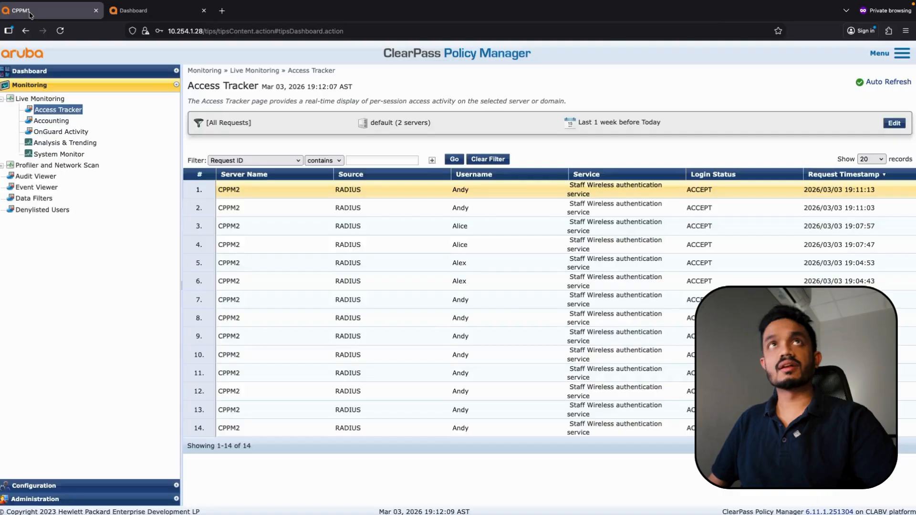
click(461, 162)
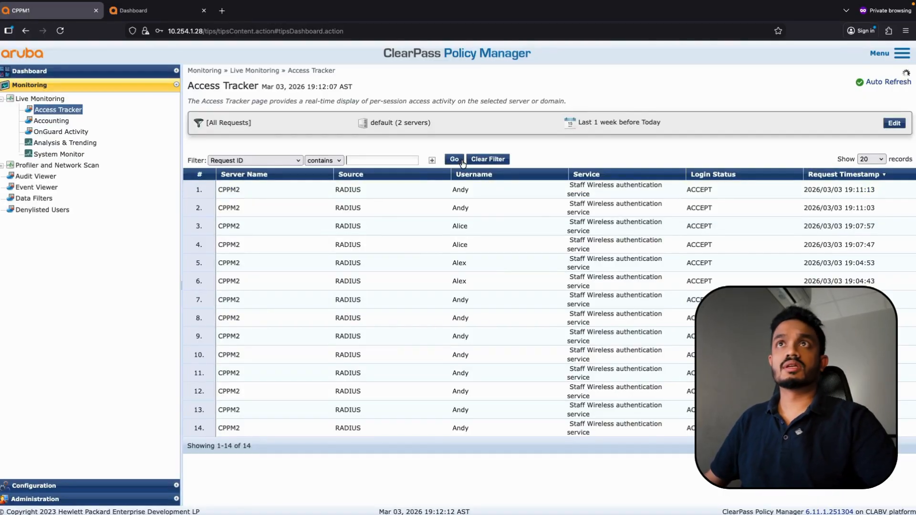
click(473, 190)
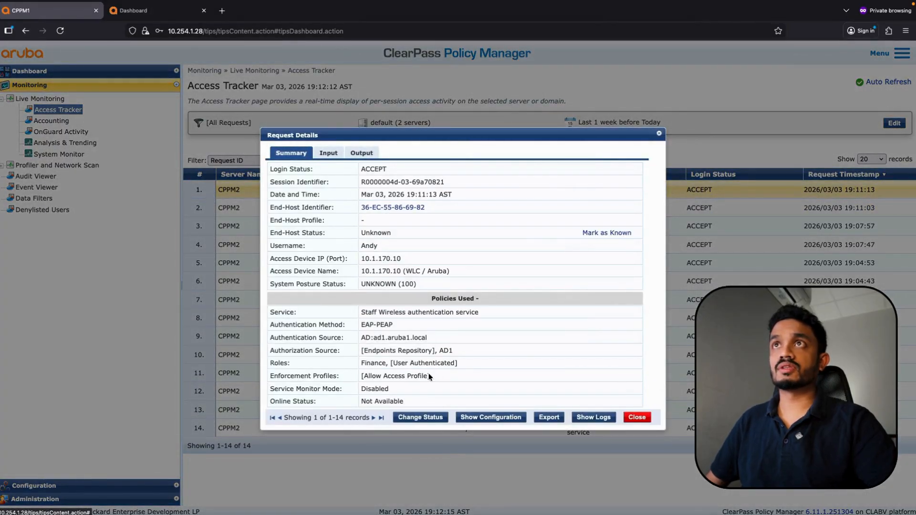
drag(430, 375, 362, 375)
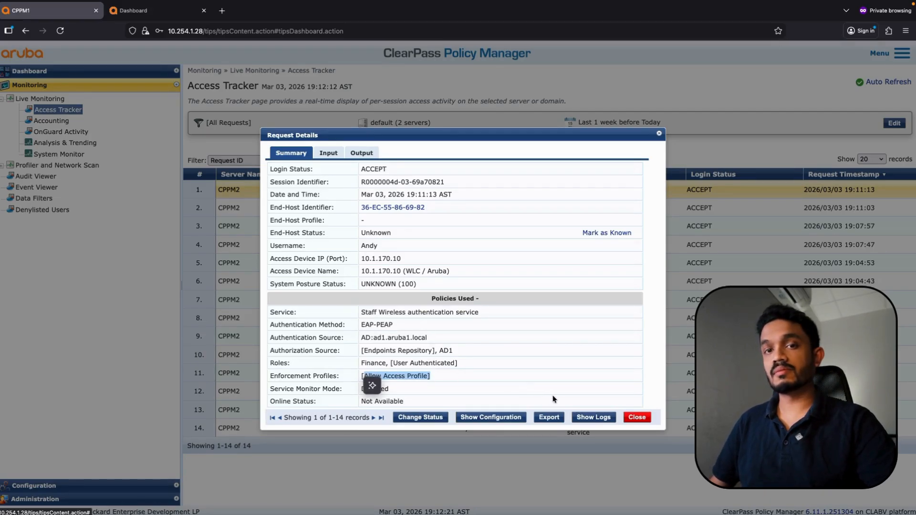
click(637, 417)
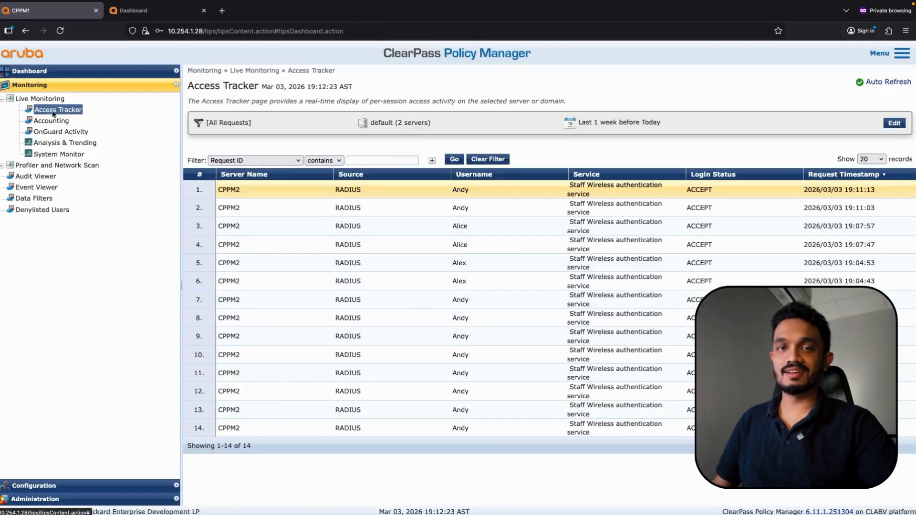
click(41, 486)
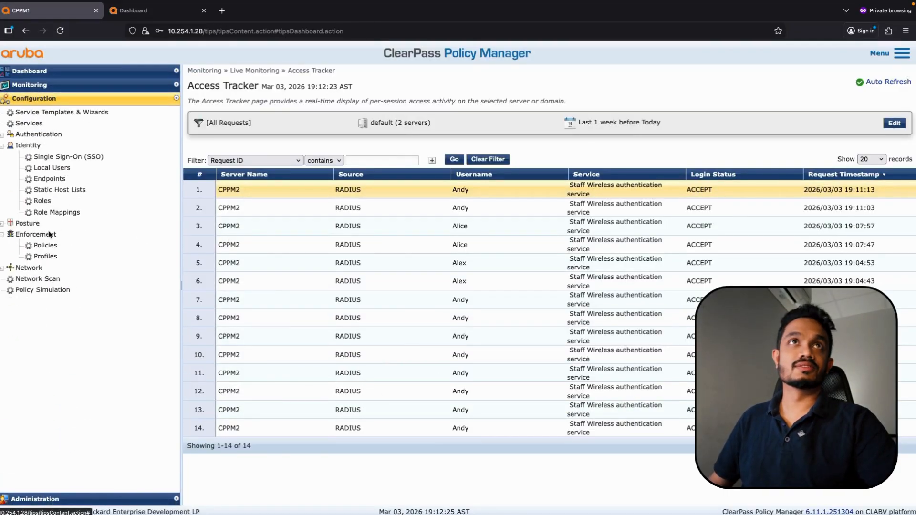
Open the Finance rule of the Users Enforcement Policy for editing
click(45, 256)
click(47, 247)
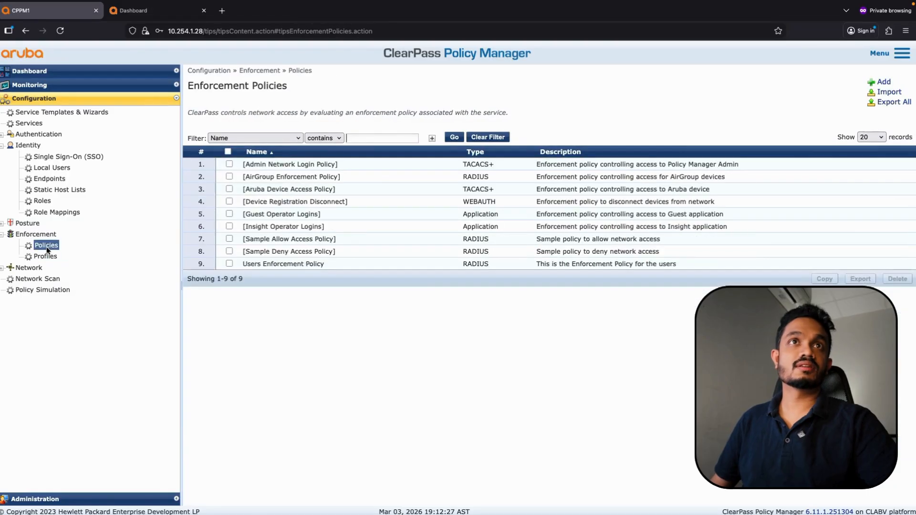
click(311, 264)
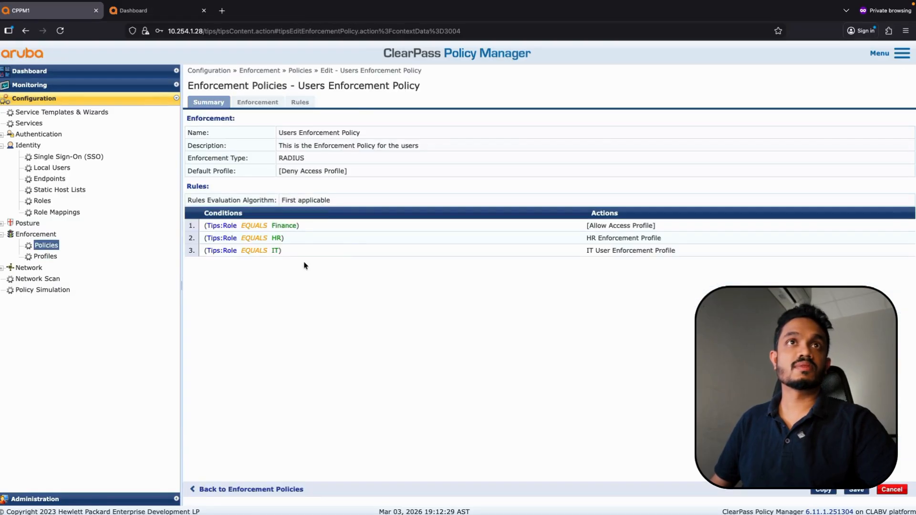
click(296, 104)
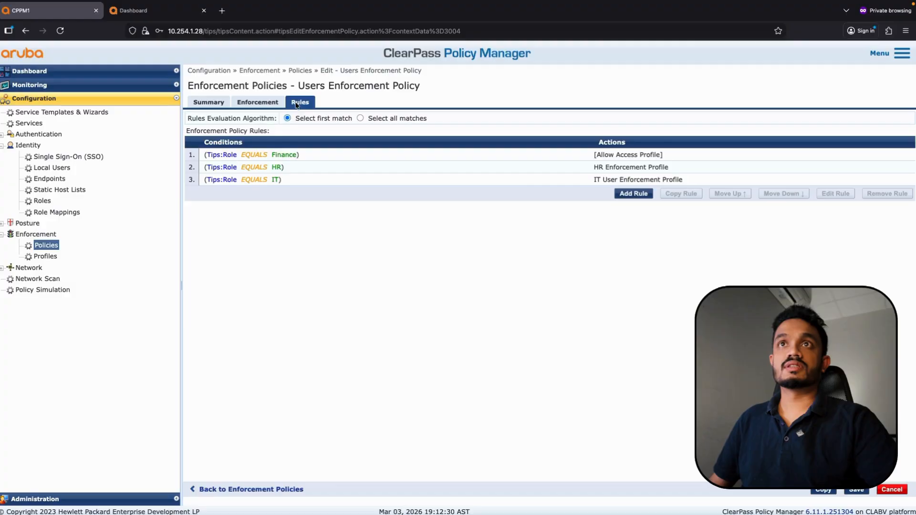
click(623, 154)
click(835, 193)
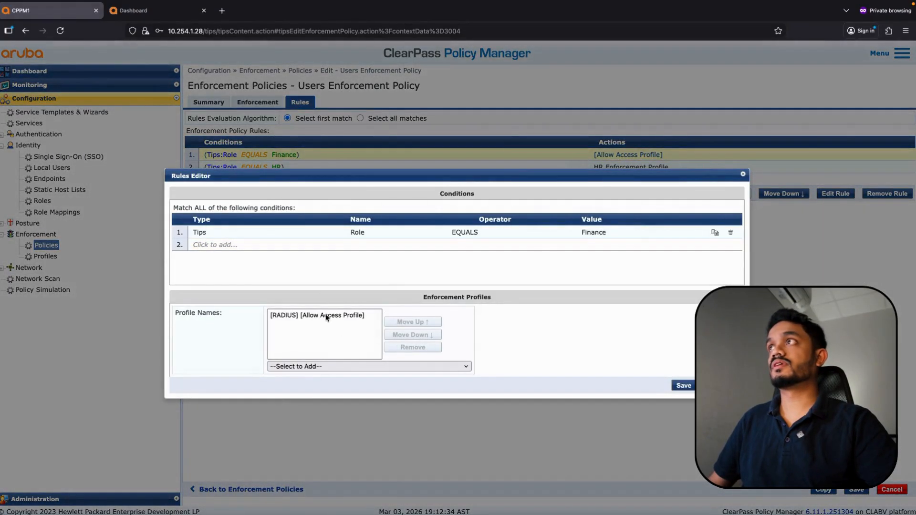
Replace Allow Access Profile with Finance user Enforcement Profile in the rule and save the policy
click(327, 316)
click(412, 347)
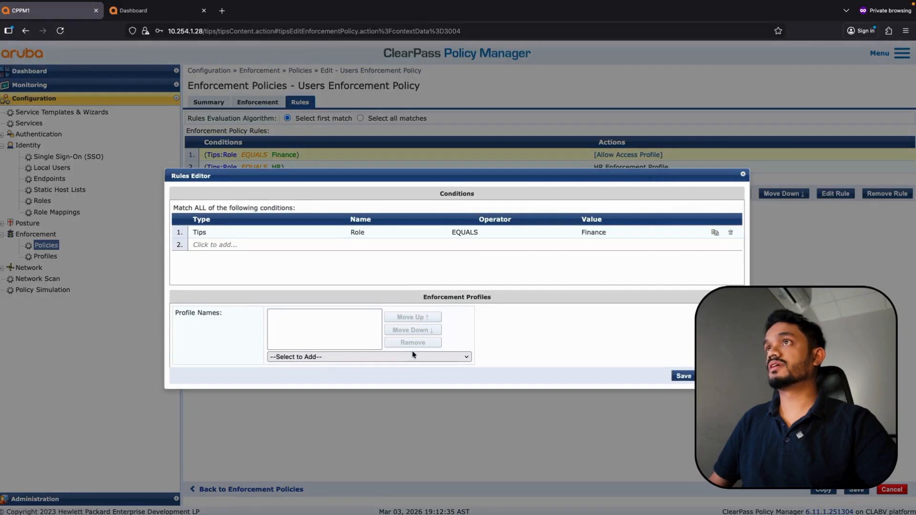
click(338, 360)
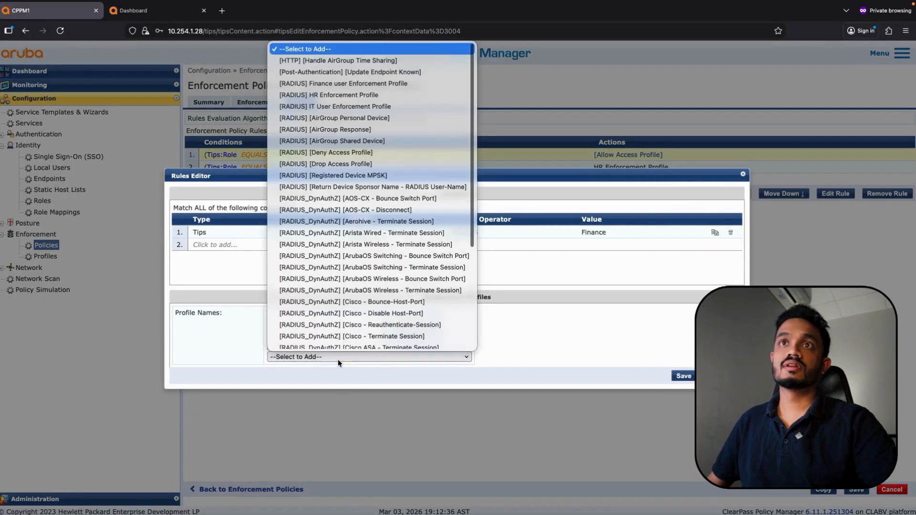
click(340, 83)
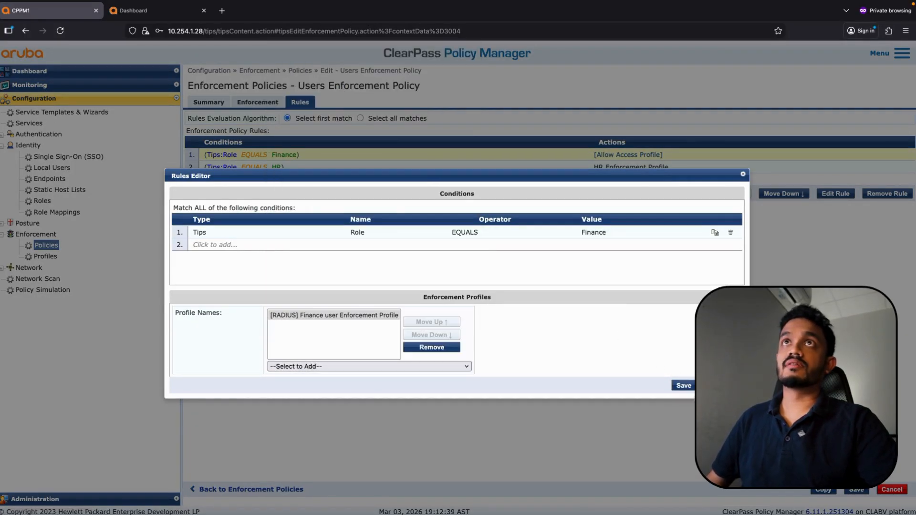
click(684, 387)
click(854, 493)
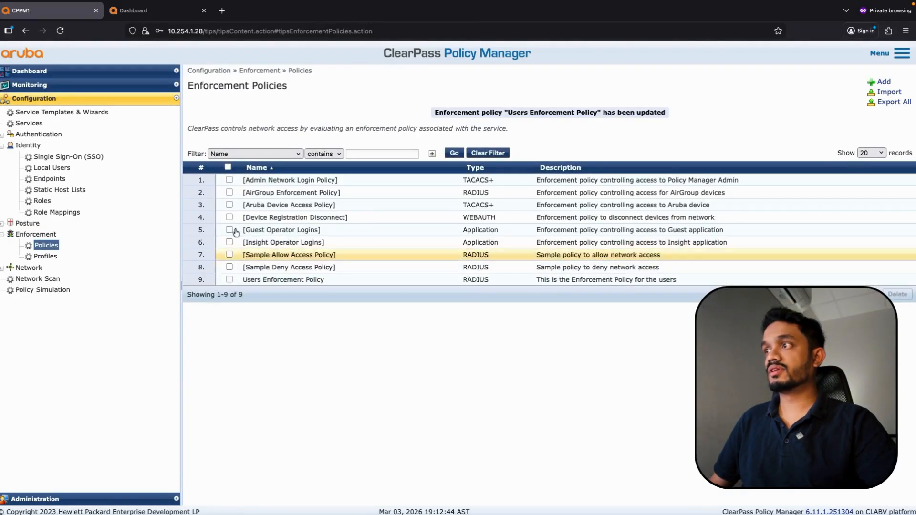
click(29, 85)
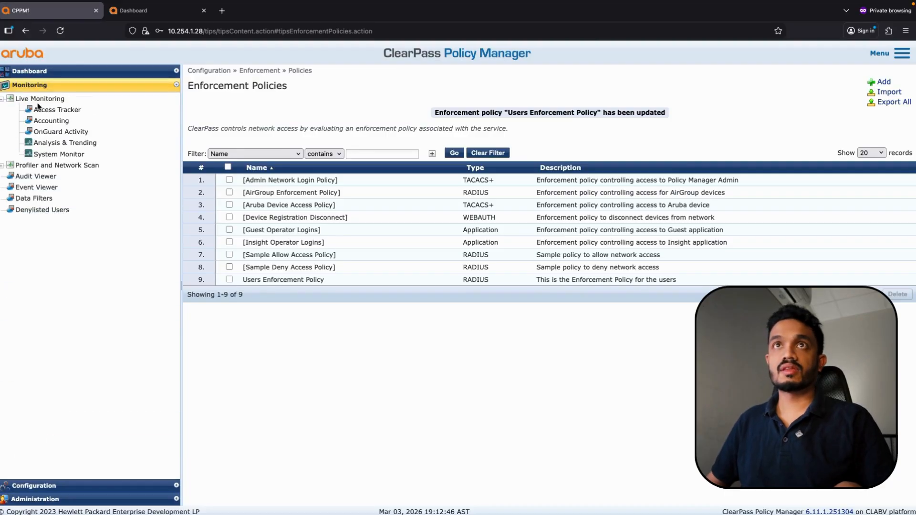
click(42, 109)
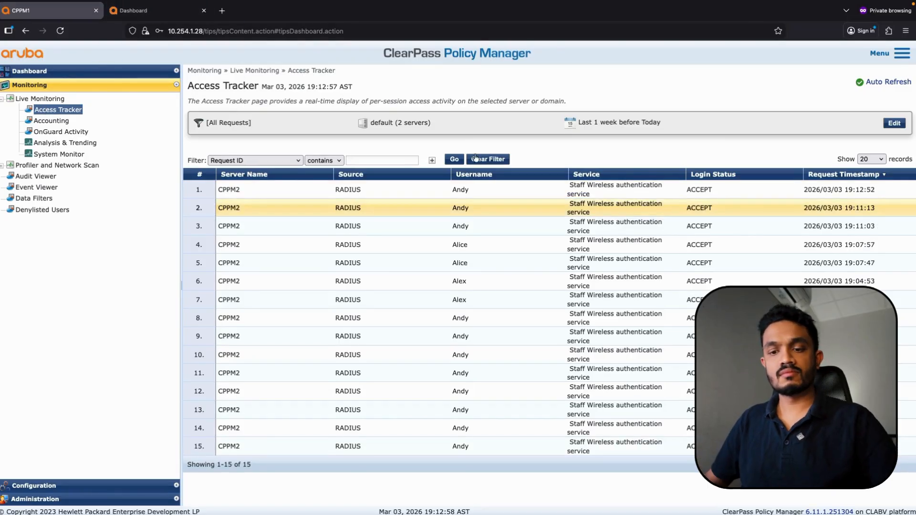
Confirm the newest request got the Finance user Enforcement Profile, then reload the controller's client dashboard
click(474, 194)
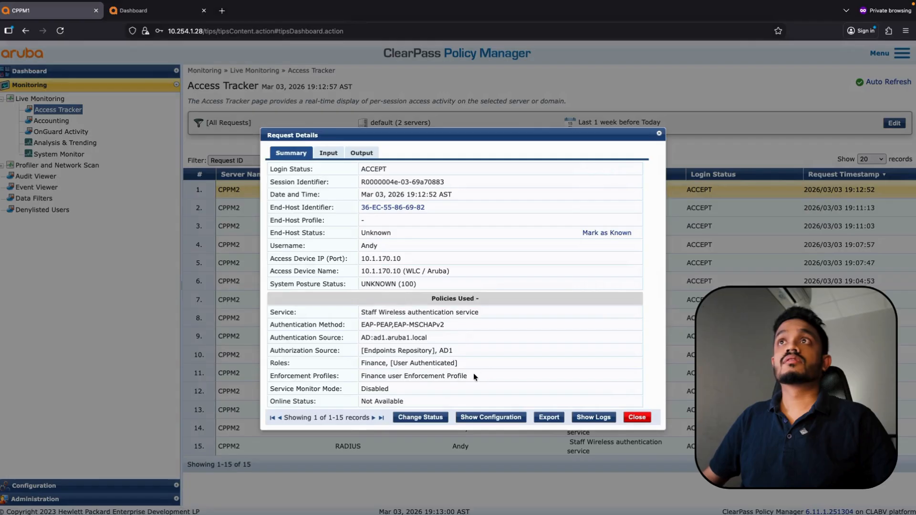
drag(471, 376, 360, 377)
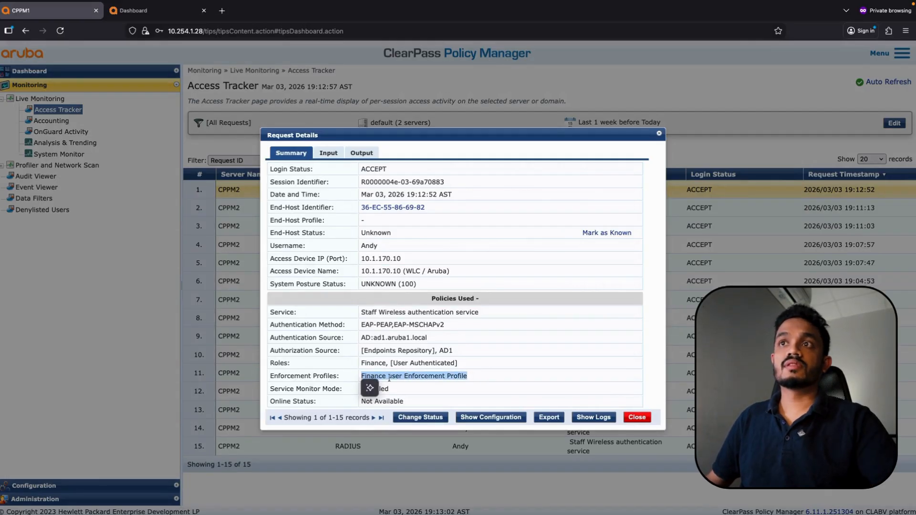
click(637, 417)
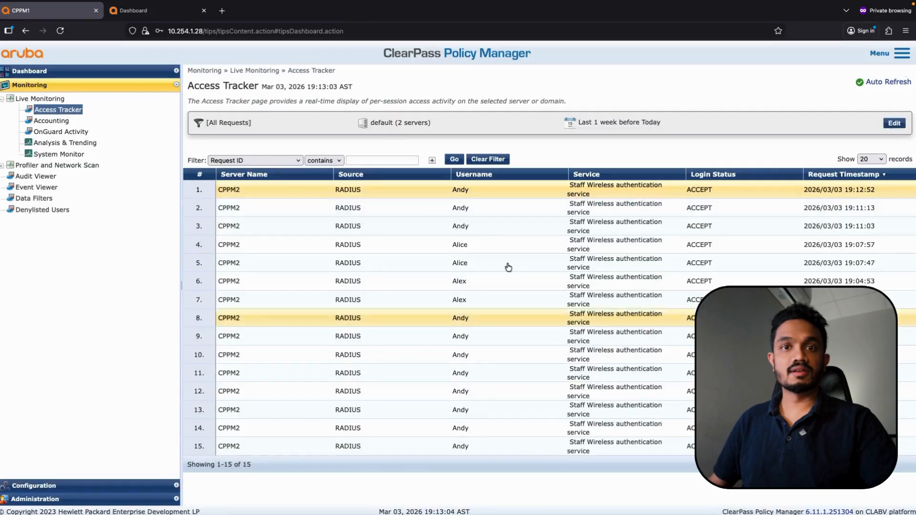
click(127, 9)
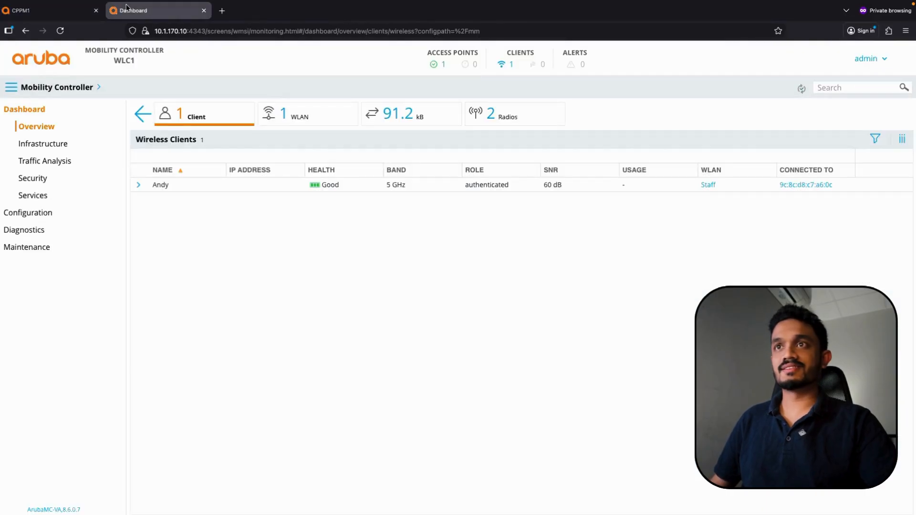
click(60, 31)
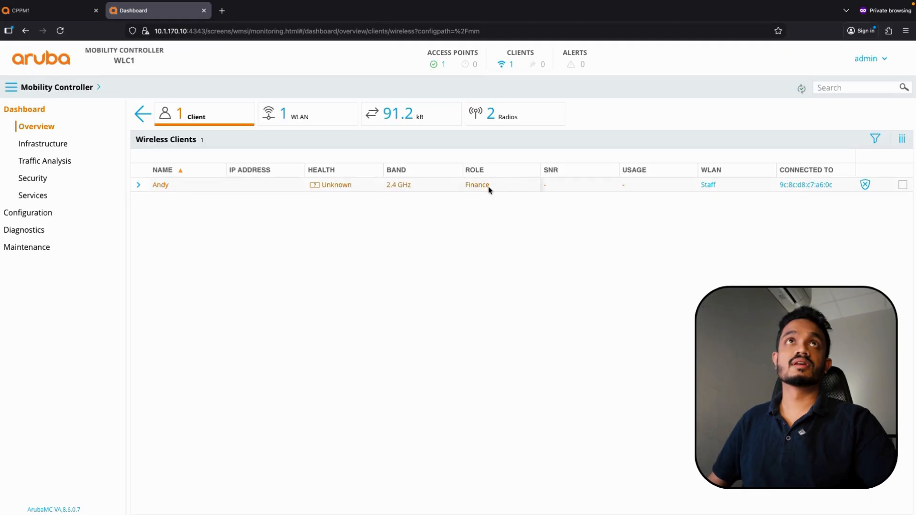